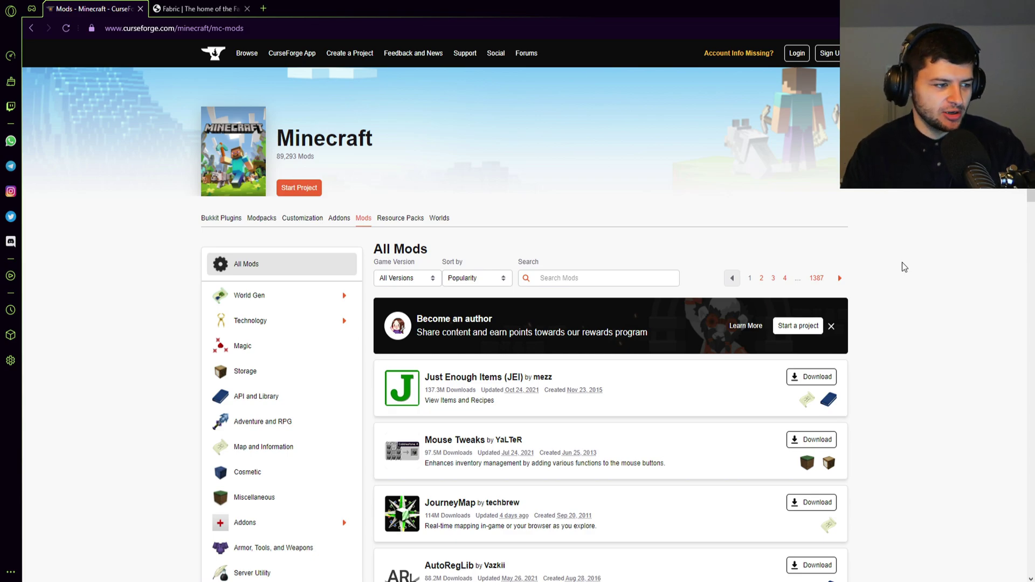
# Step: Download the Universal/.JAR Fabric installer from the Fabric site and save fabric-installer-0.9.0.jar in Downloads
pyautogui.click(207, 6)
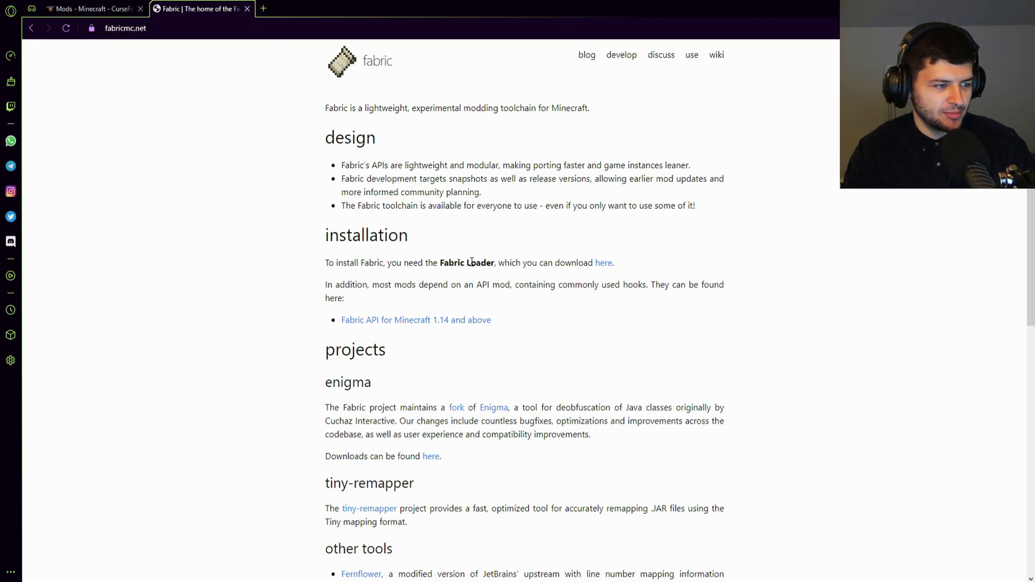
pyautogui.moveTo(472, 262); pyautogui.dragTo(595, 264)
pyautogui.click(603, 264)
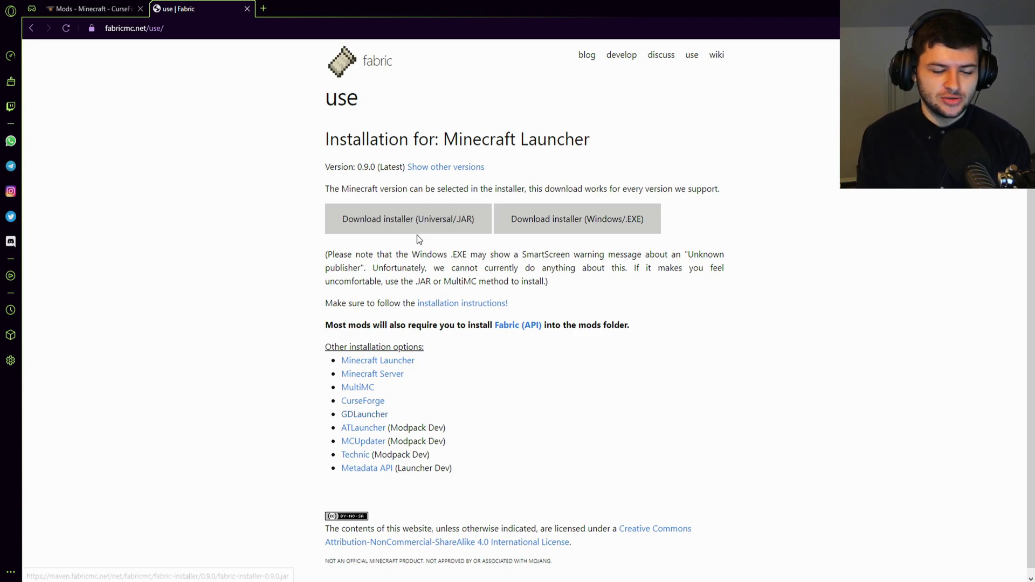
pyautogui.click(404, 220)
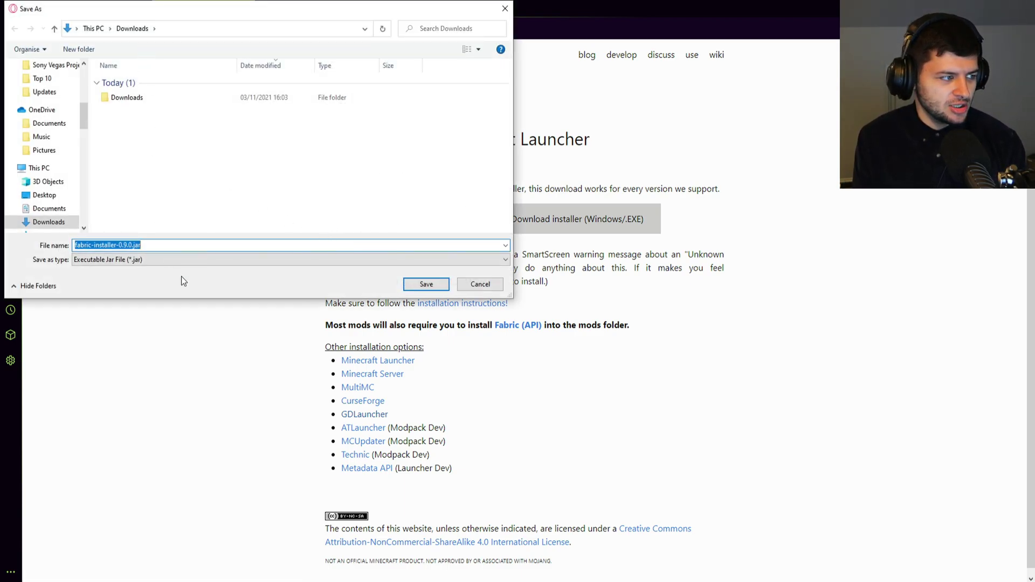
pyautogui.press('Return')
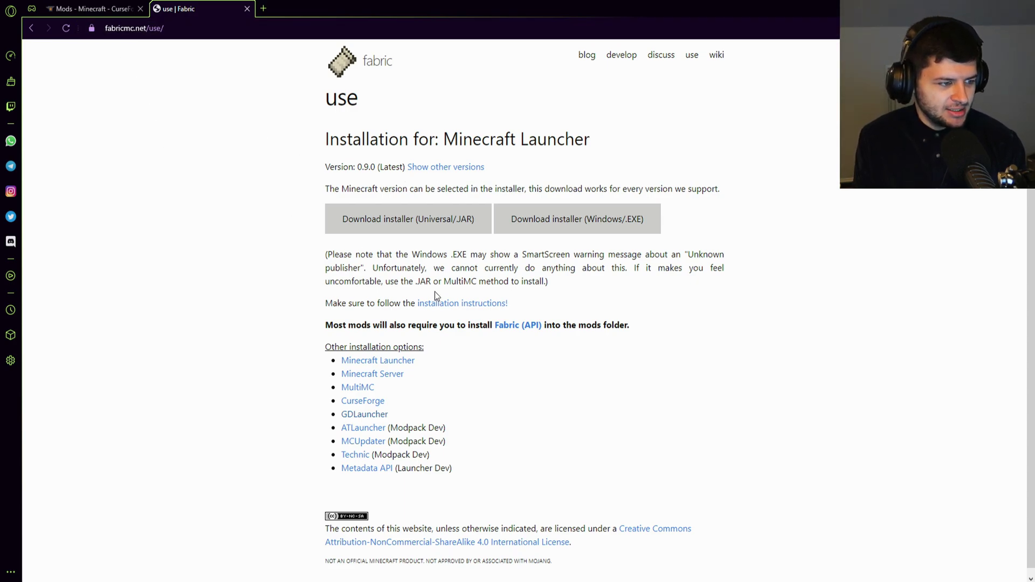
# Step: Download Fabric API from its CurseForge page, save fabric-api-0.41.3+1.17.jar in Downloads and dismiss the duplicate save
pyautogui.click(515, 326)
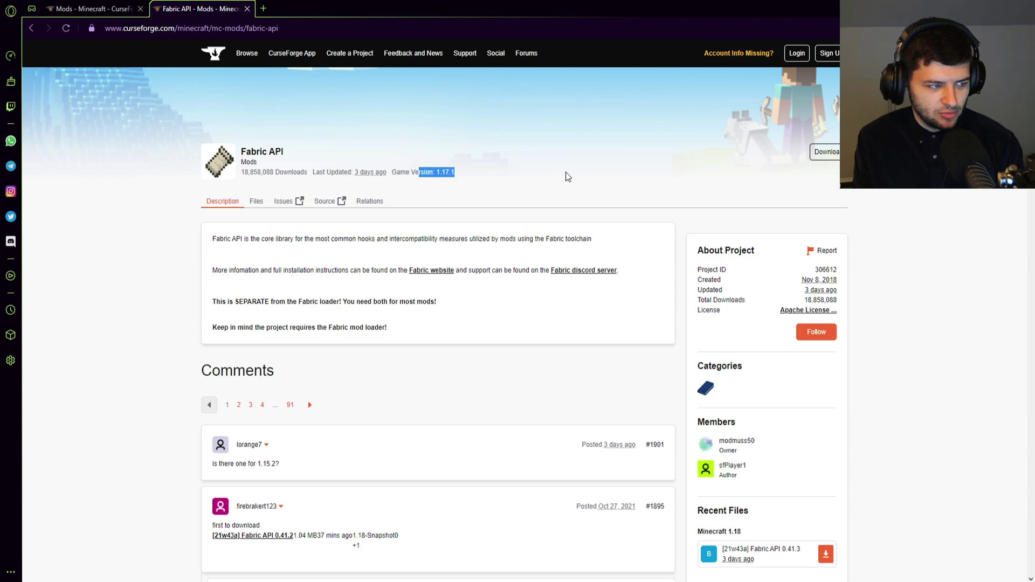
pyautogui.click(827, 151)
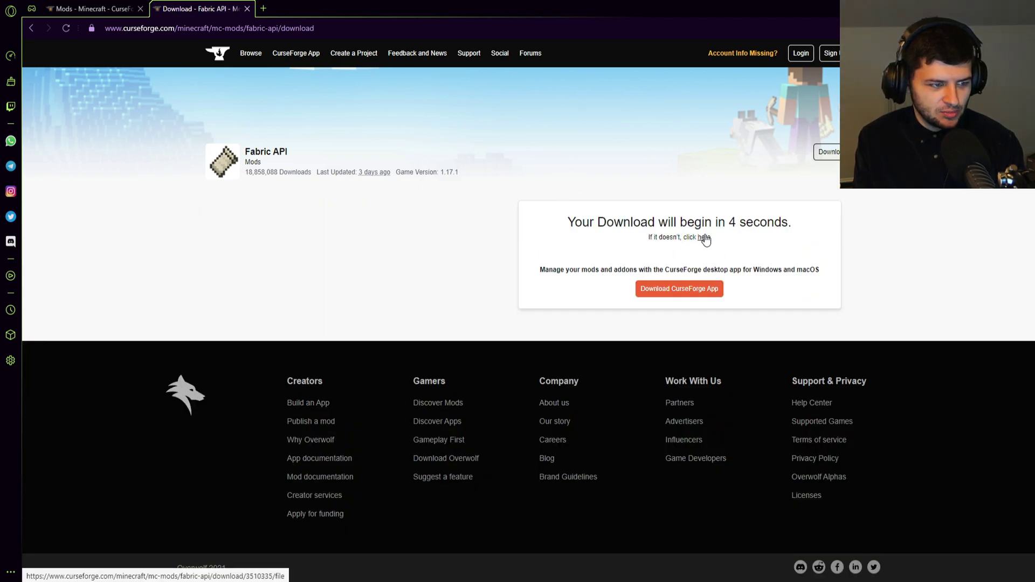
pyautogui.click(704, 237)
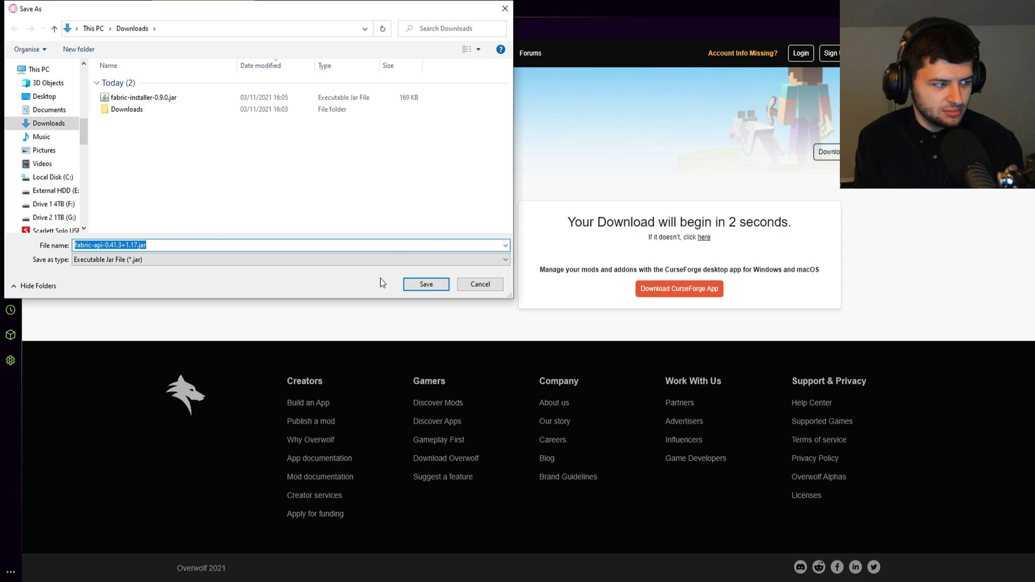
pyautogui.click(426, 284)
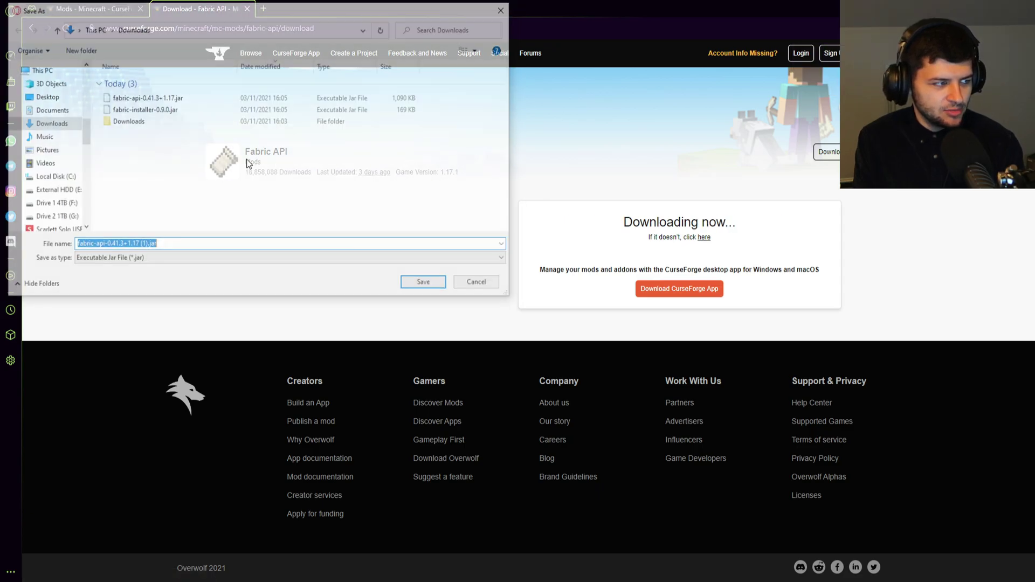
pyautogui.press('Escape')
# Step: Switch to the Downloads folder in File Explorer and launch fabric-installer-0.9.0.jar with a chosen program
pyautogui.hotkey('alt', 'Tab')
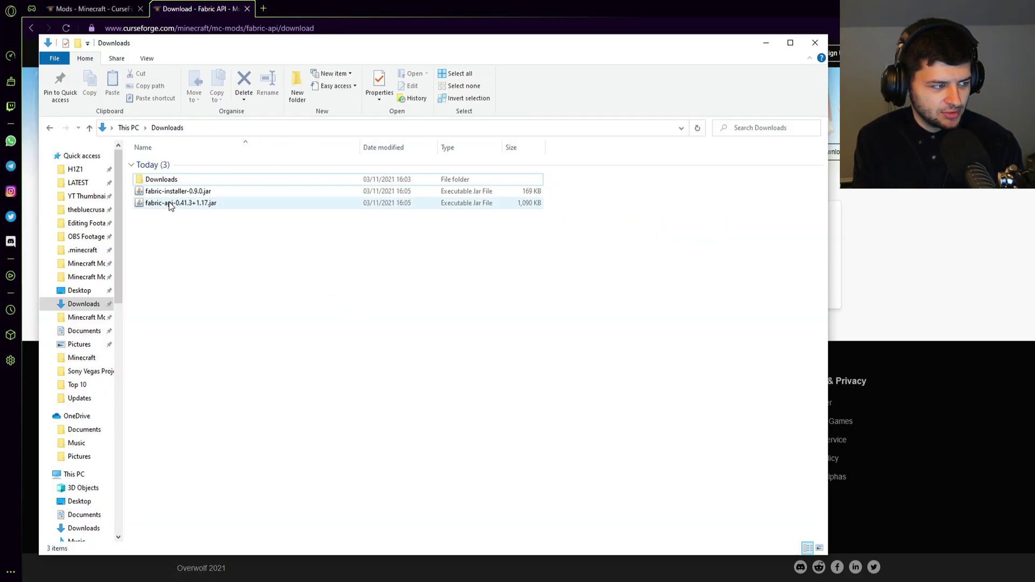
pyautogui.click(158, 193)
pyautogui.rightClick(158, 194)
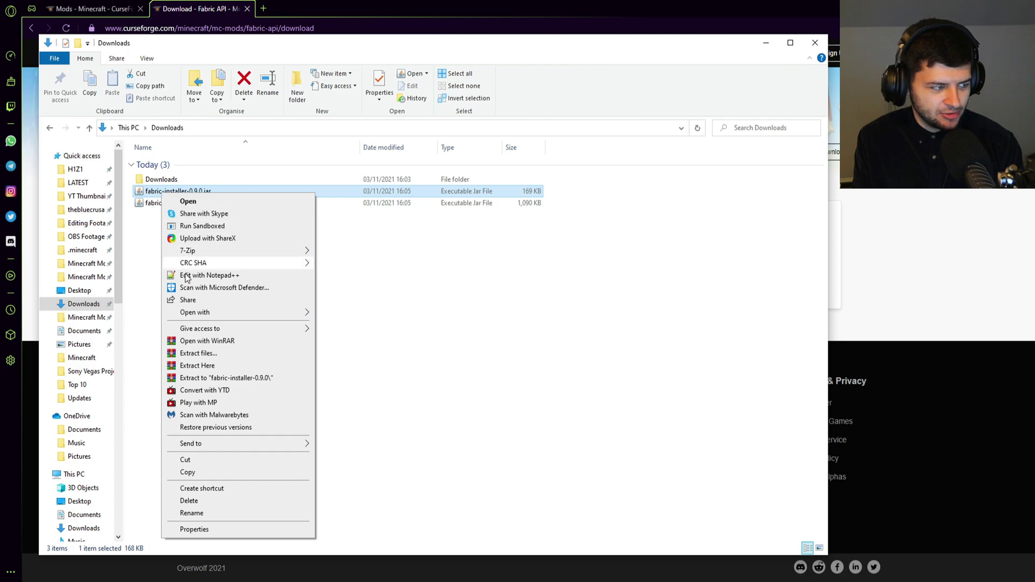
pyautogui.moveTo(200, 313)
pyautogui.click(356, 314)
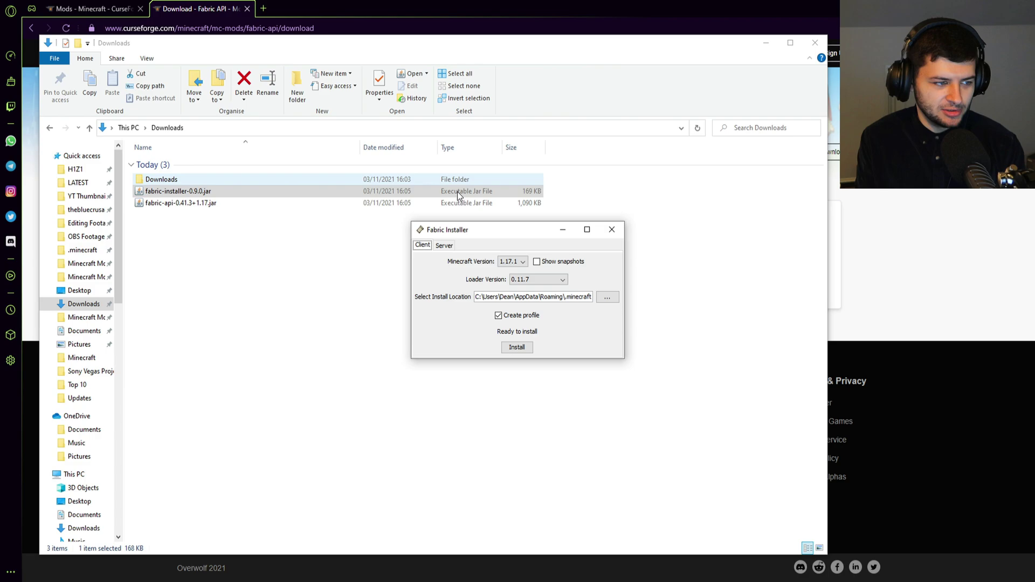
# Step: Select Minecraft version 1.17.1 and loader version 0.11.7 in the Fabric Installer, and check the .minecraft install location
pyautogui.moveTo(526, 230); pyautogui.dragTo(461, 171)
pyautogui.click(446, 204)
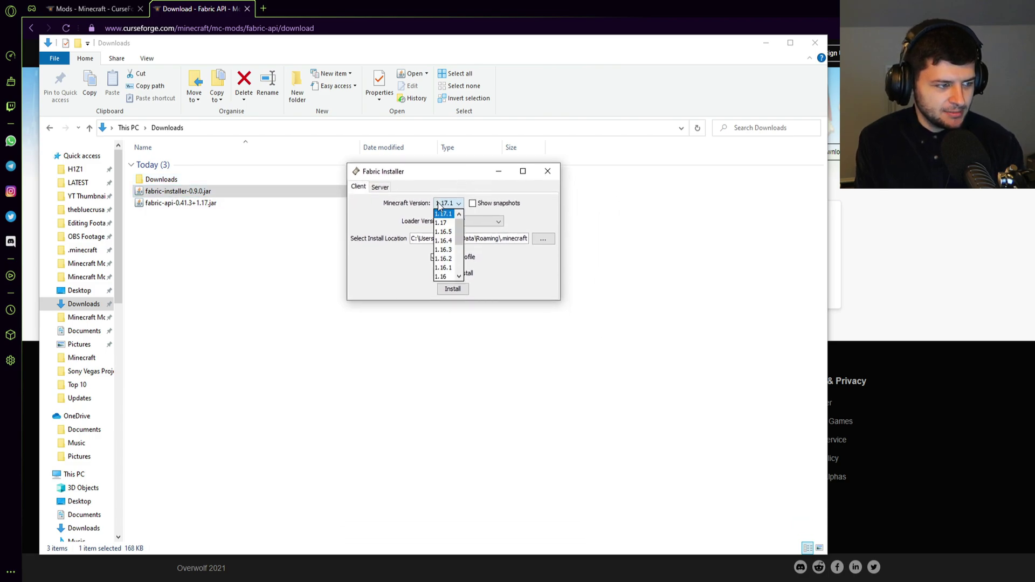
pyautogui.click(447, 205)
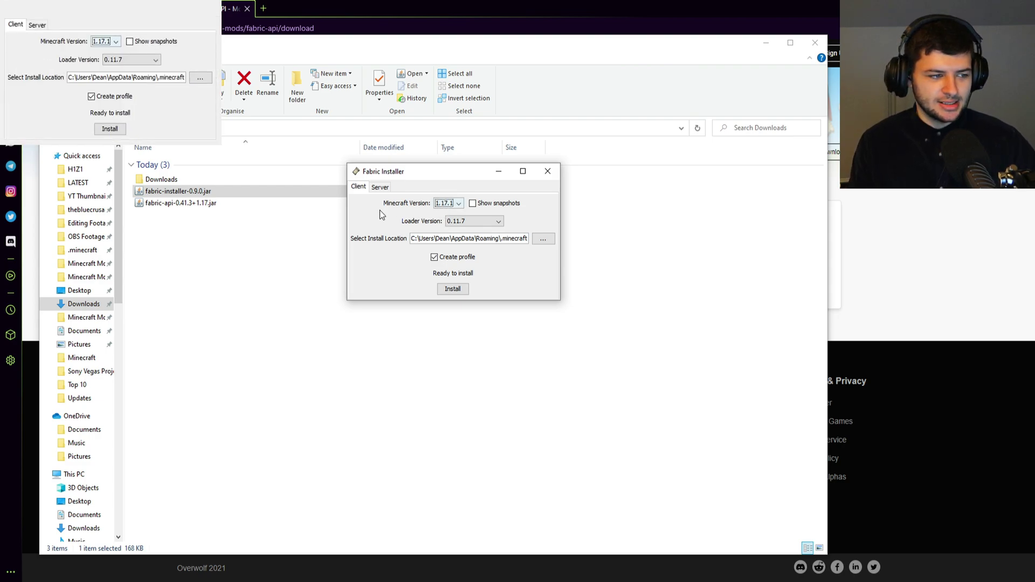
pyautogui.click(476, 221)
pyautogui.click(469, 232)
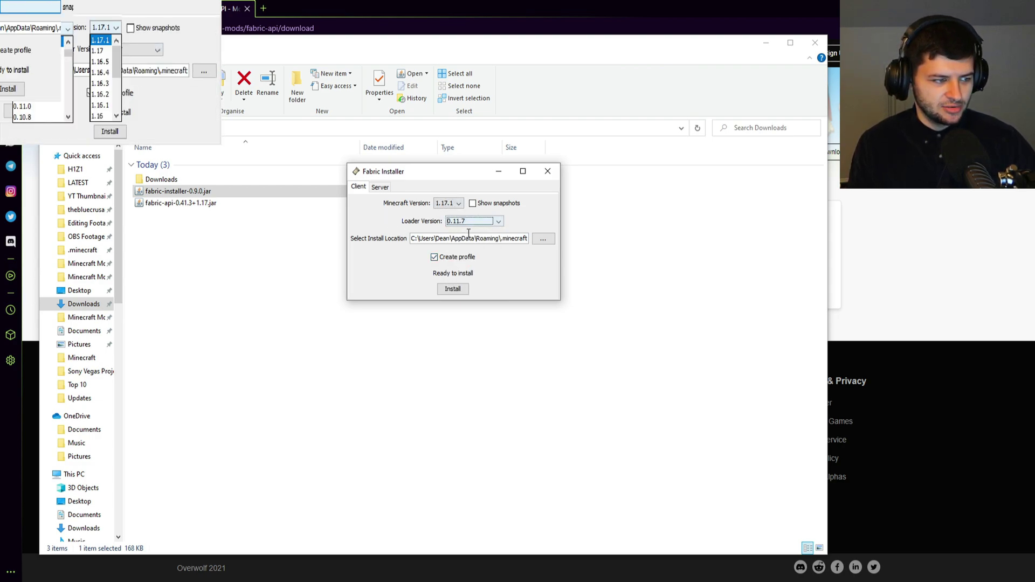
pyautogui.moveTo(477, 239); pyautogui.dragTo(508, 238)
pyautogui.click(477, 239)
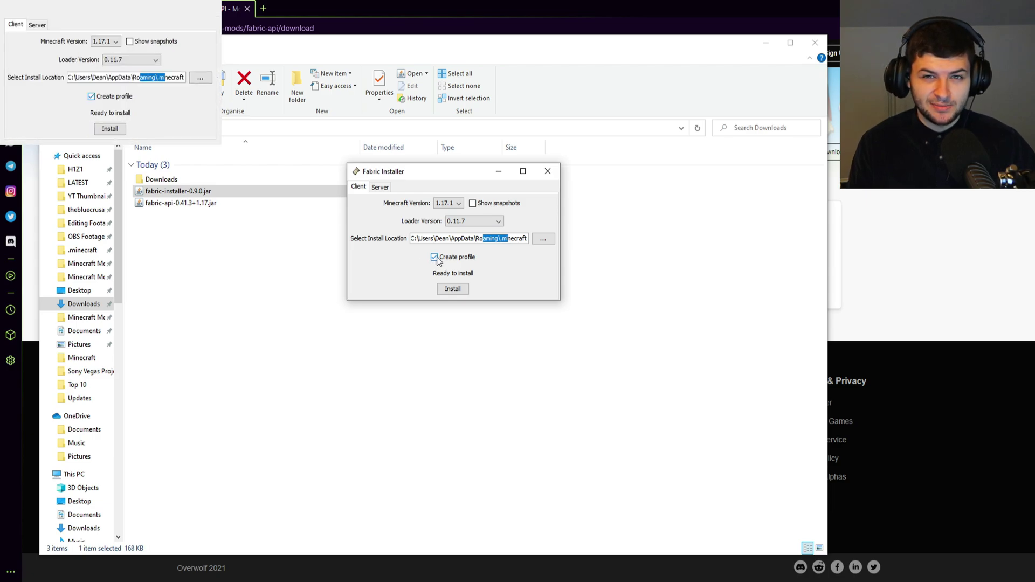
# Step: Install the Fabric client with profile creation enabled, then close the installer
pyautogui.click(452, 289)
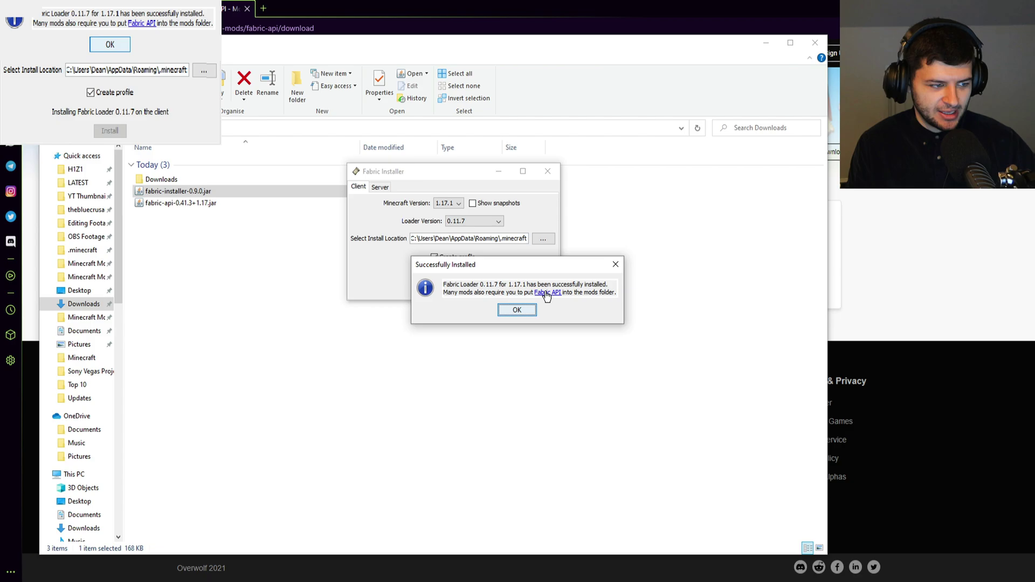
pyautogui.click(517, 311)
pyautogui.click(548, 170)
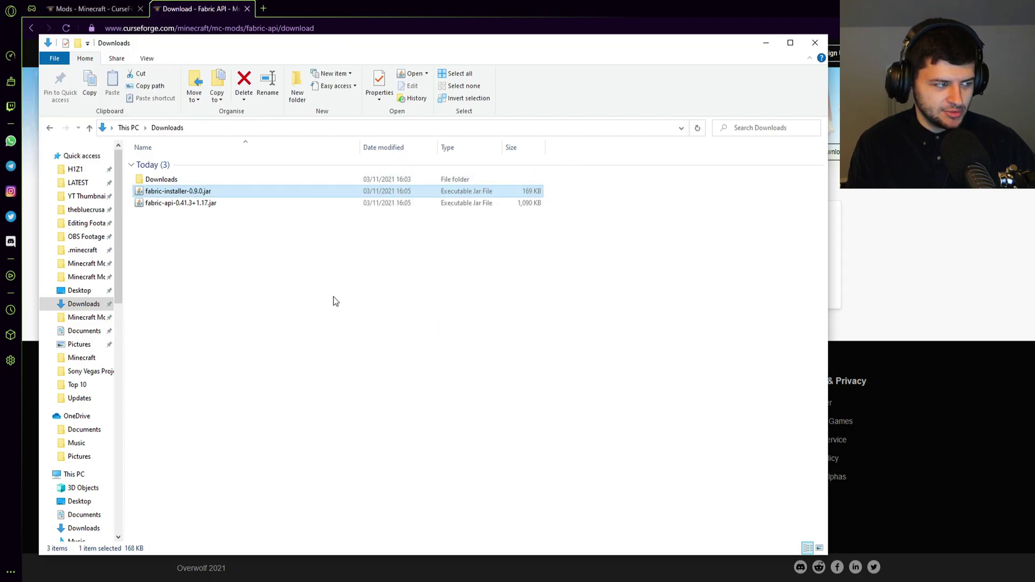
# Step: Cut fabric-api-0.41.3+1.17.jar from the Downloads folder
pyautogui.click(164, 202)
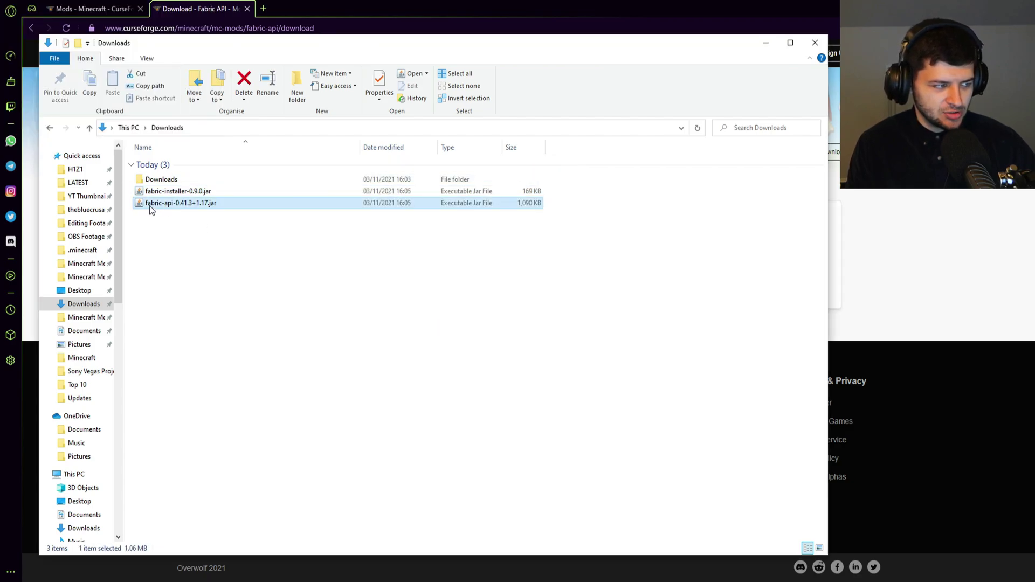
pyautogui.rightClick(150, 206)
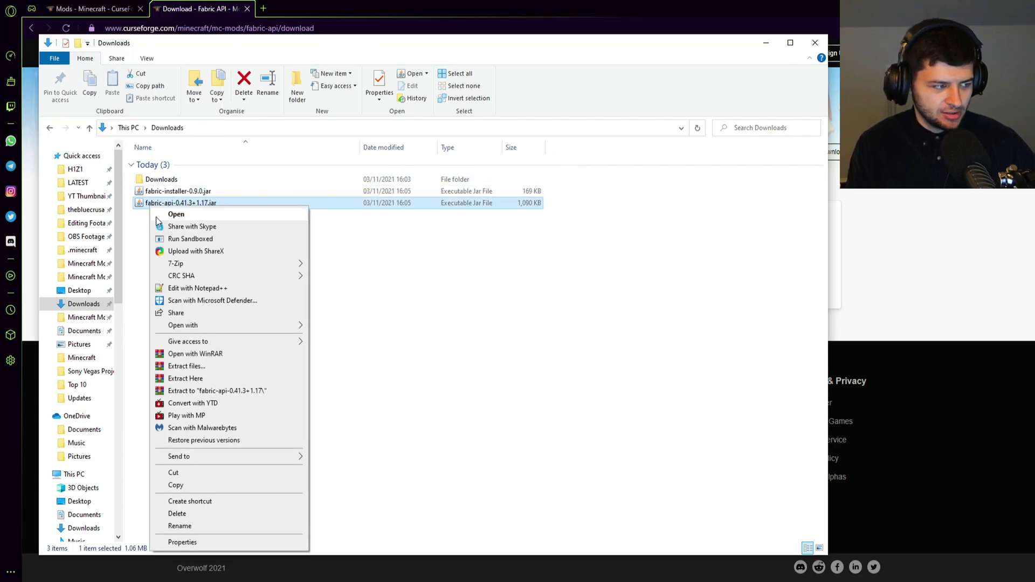
pyautogui.click(183, 475)
pyautogui.click(274, 286)
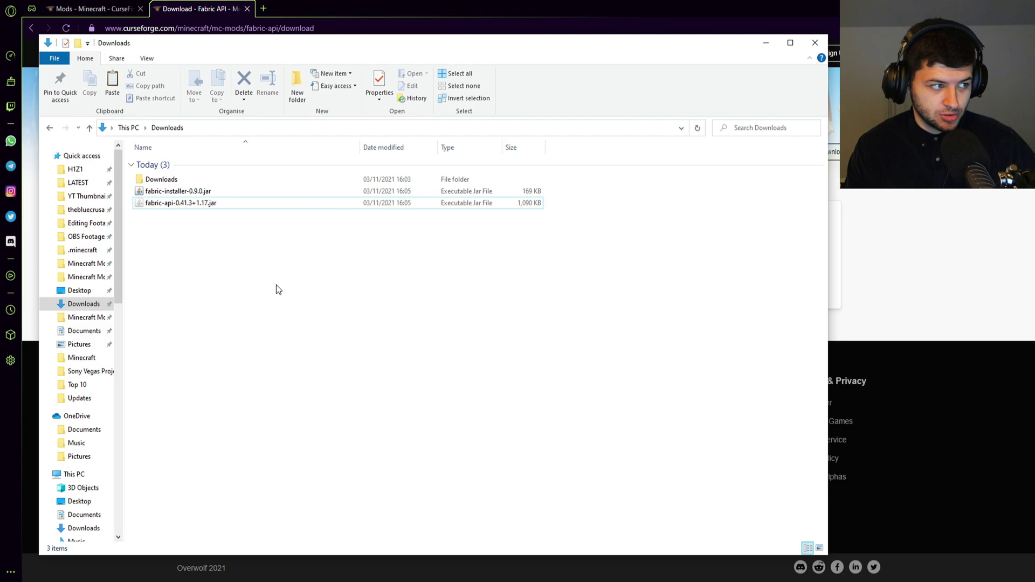
# Step: Return to the browser, close the Fabric API page and filter the CurseForge mods to Fabric, sorted by Popularity
pyautogui.click(206, 5)
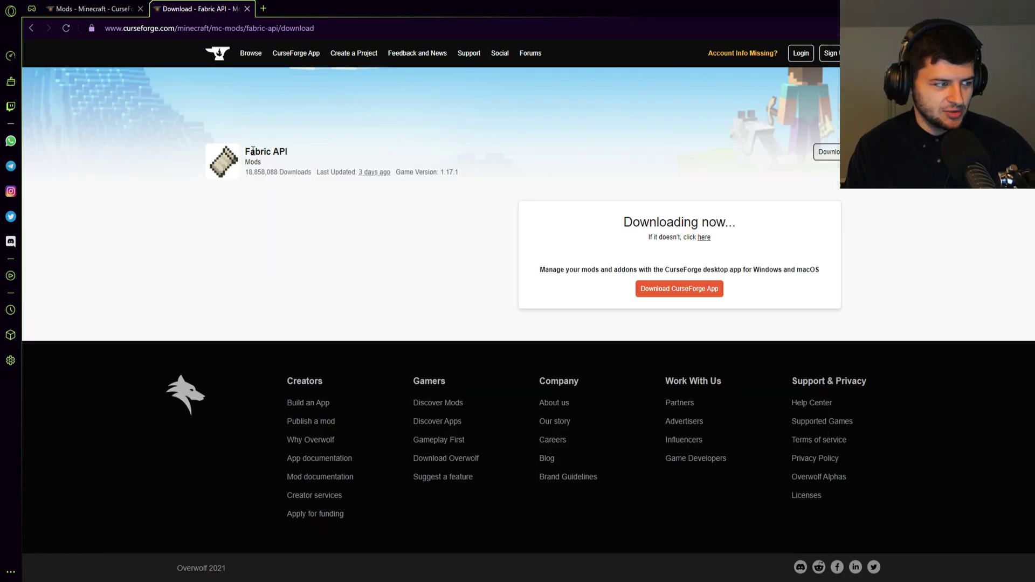
pyautogui.hotkey('ctrl', 'w')
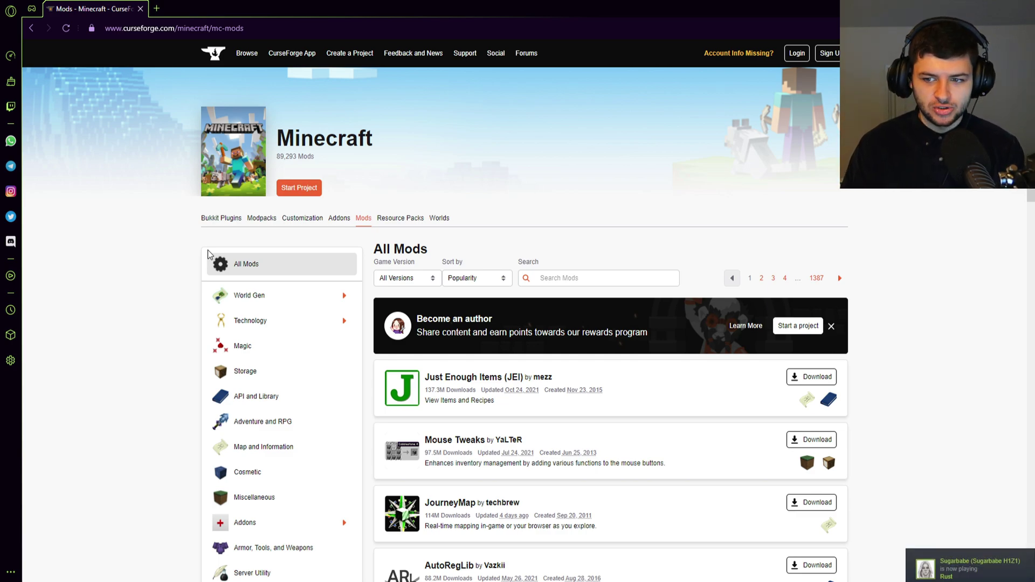
pyautogui.click(415, 279)
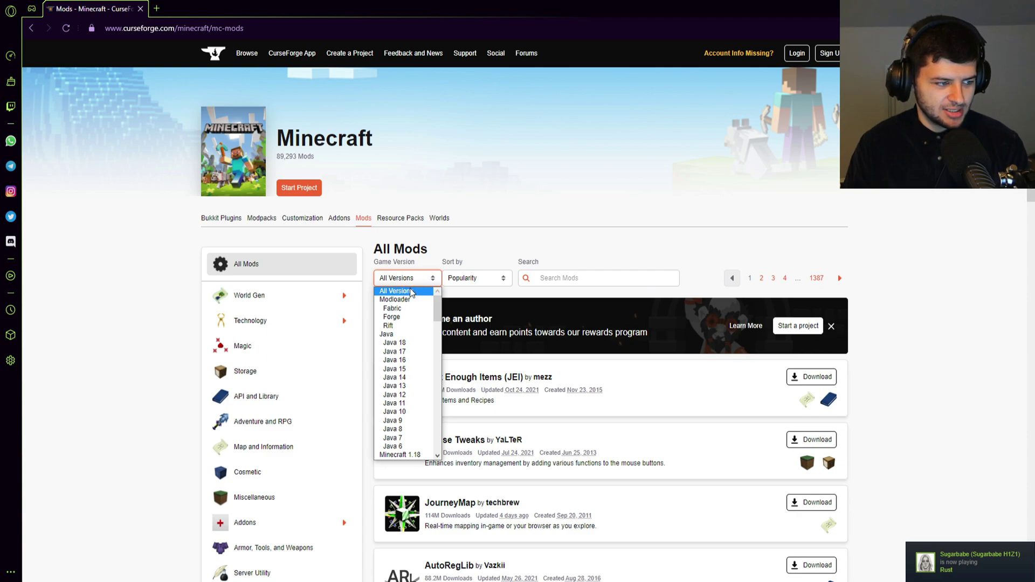
pyautogui.click(392, 309)
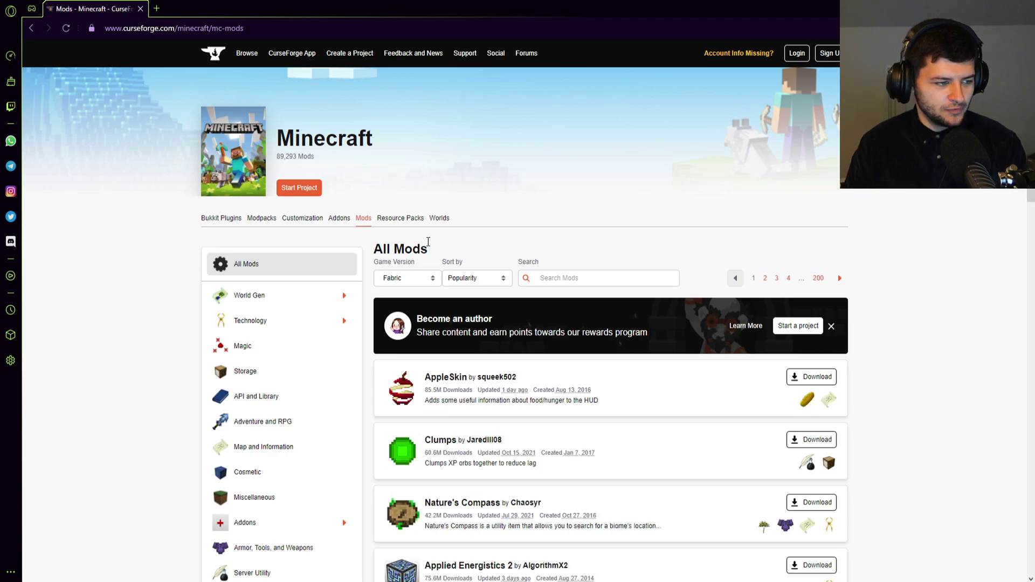
pyautogui.moveTo(385, 305)
pyautogui.click(468, 278)
# Step: Open the Enchantment Descriptions and Xaero's Minimap mod pages from the list in new browser tabs
pyautogui.scroll(-3, 559, 329)
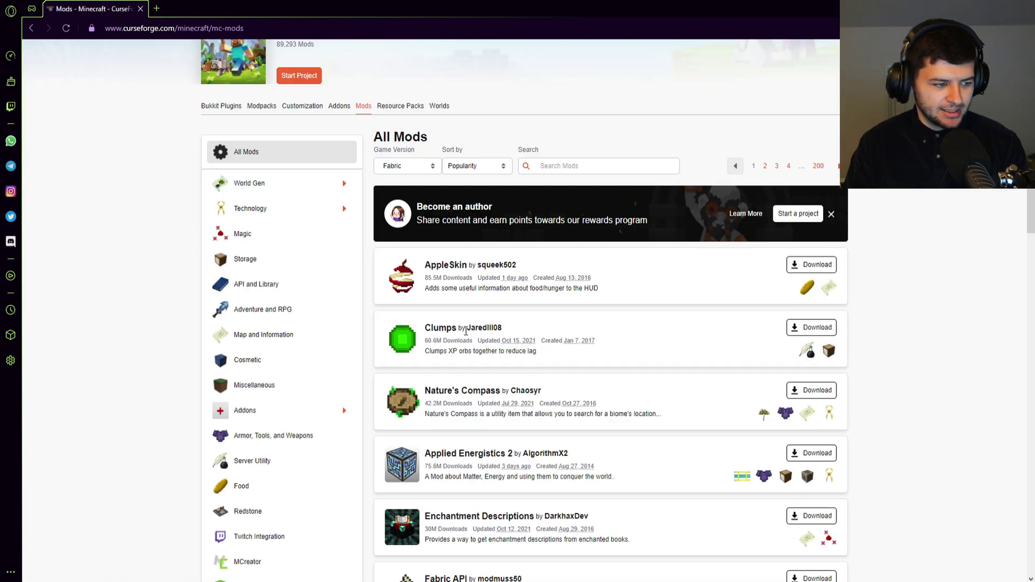
pyautogui.scroll(-2, 469, 340)
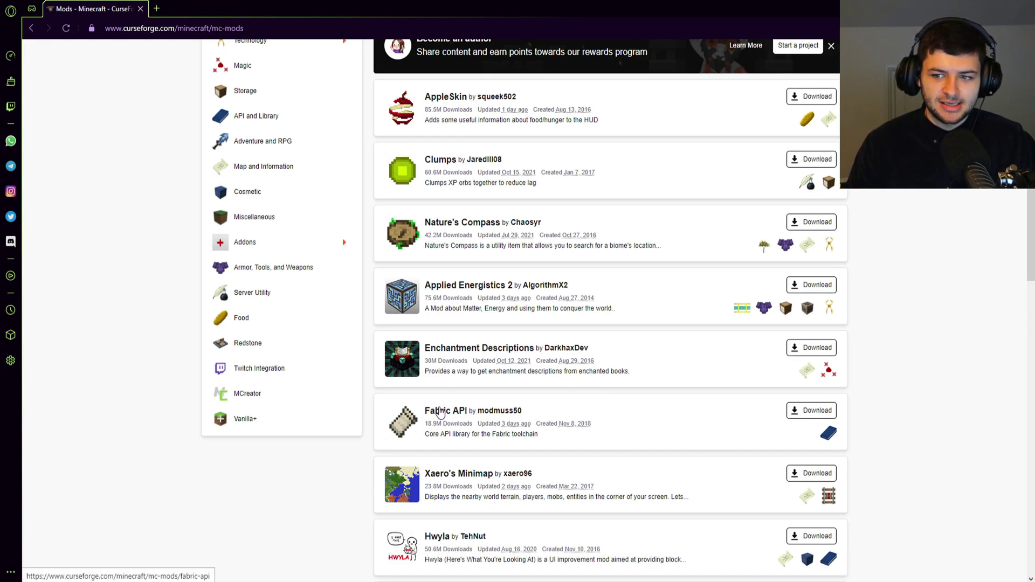
pyautogui.middleClick(453, 350)
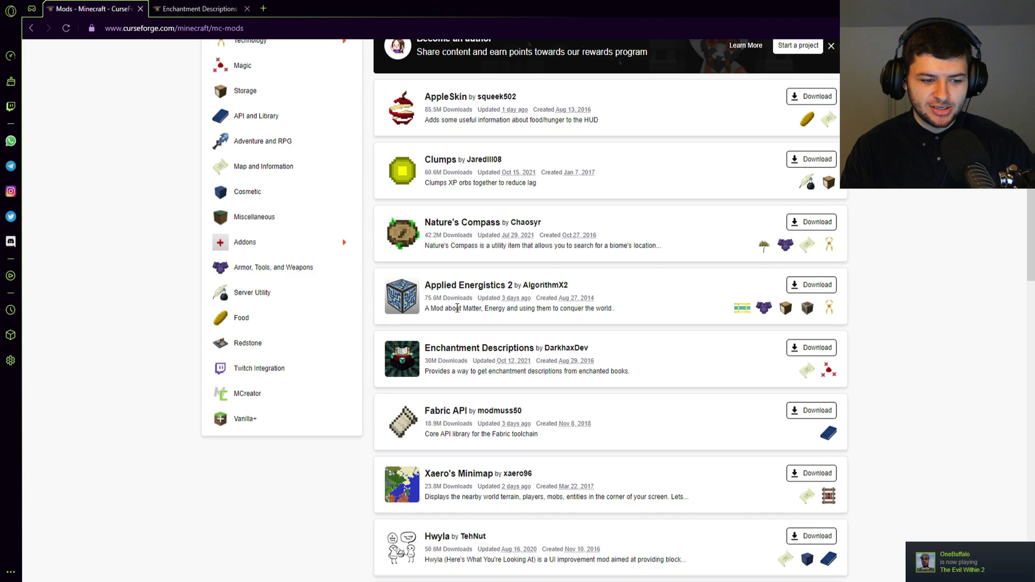
pyautogui.scroll(-4, 452, 323)
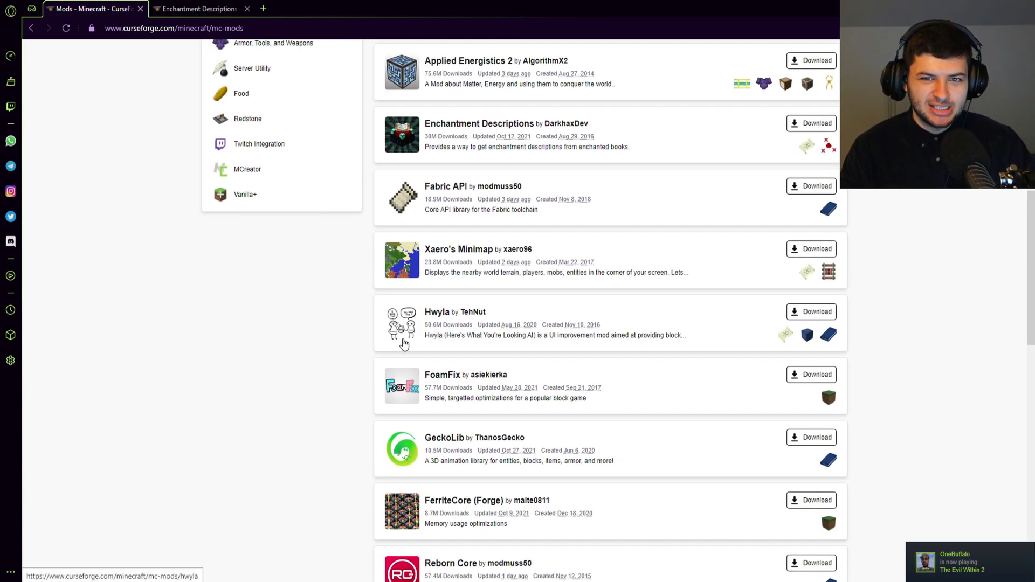
pyautogui.middleClick(460, 250)
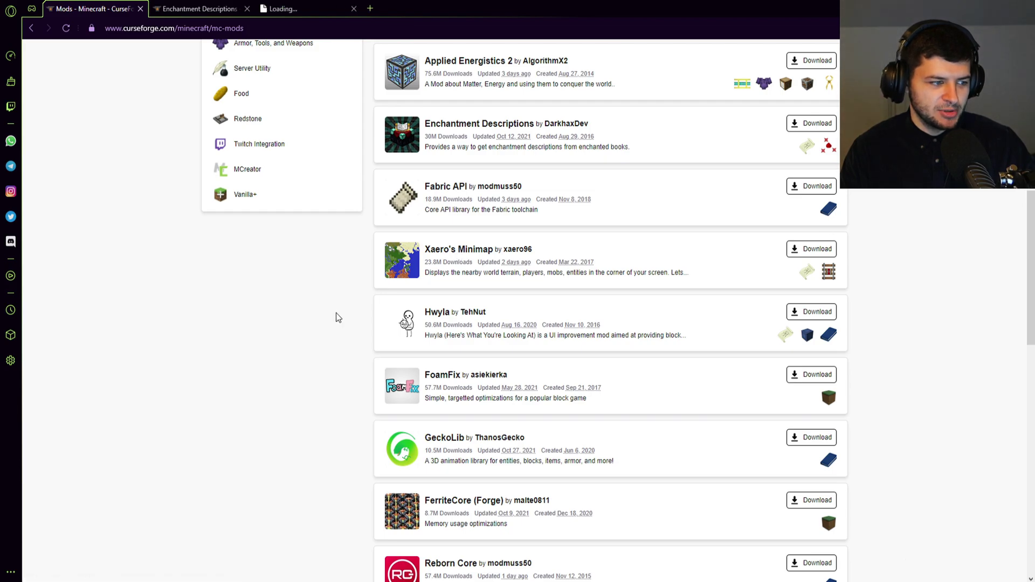
# Step: Open the Inventory HUD+ and CleanCut mod pages from the list in new browser tabs
pyautogui.scroll(-1, 336, 313)
pyautogui.scroll(-4, 336, 313)
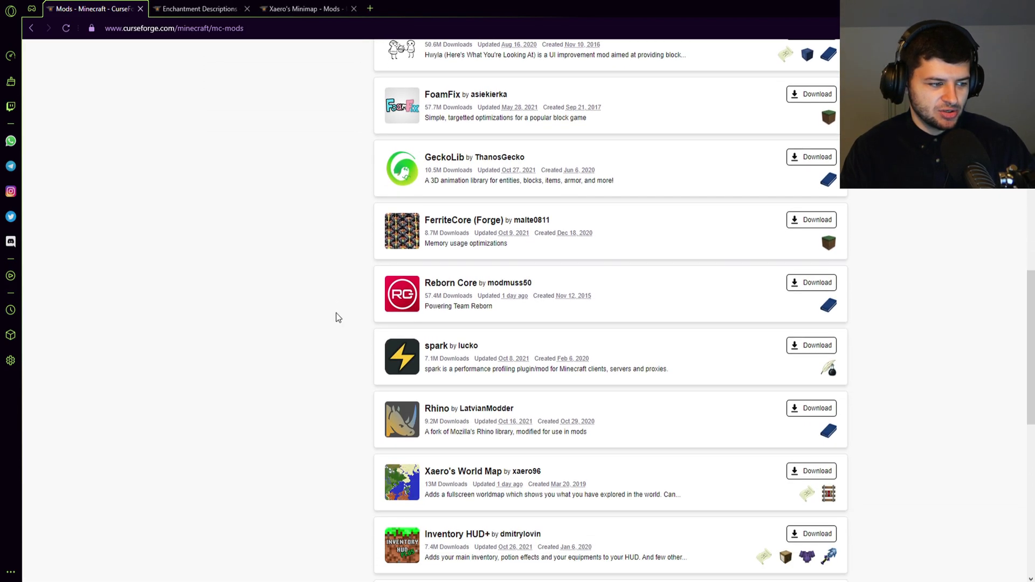
pyautogui.scroll(-6, 336, 314)
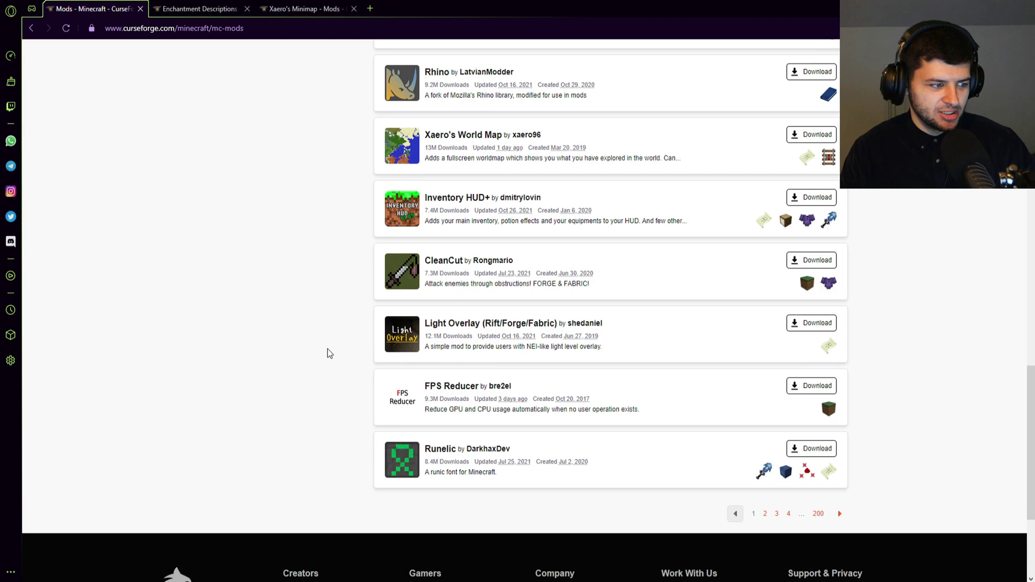
pyautogui.middleClick(451, 202)
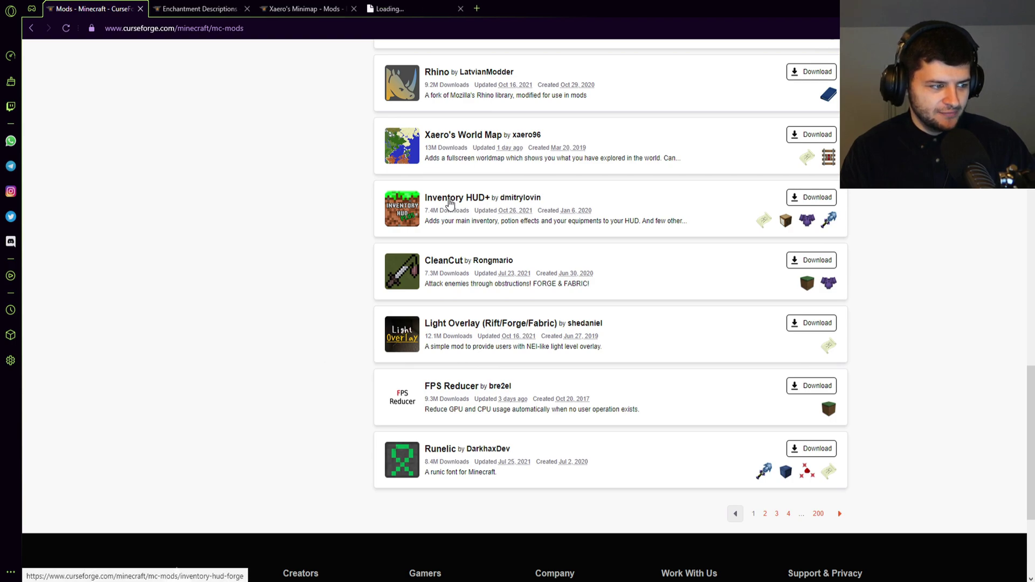
pyautogui.middleClick(437, 261)
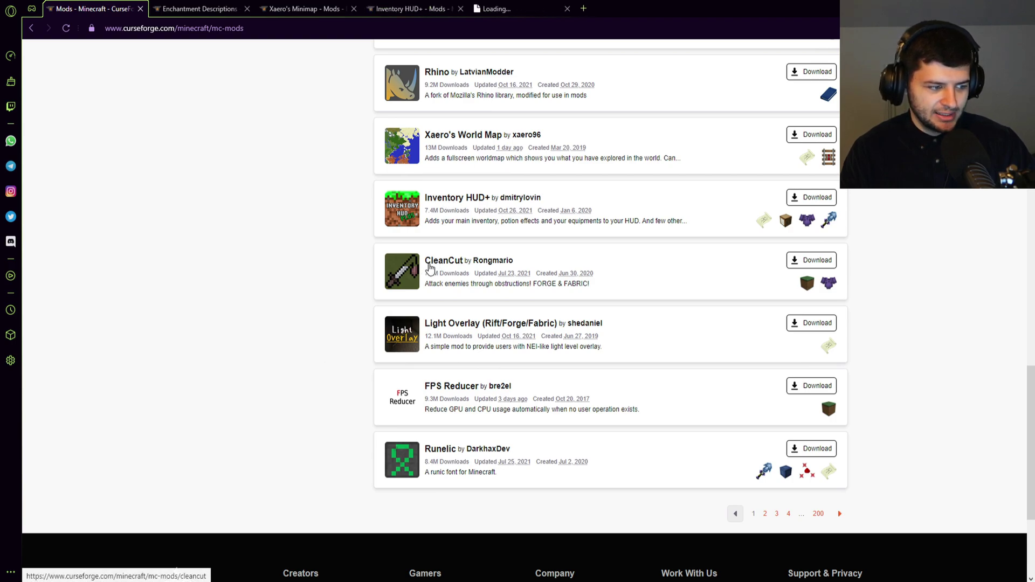
# Step: Go to page 2 of the Fabric mod list and open the Mod Menu page in a new browser tab
pyautogui.click(765, 515)
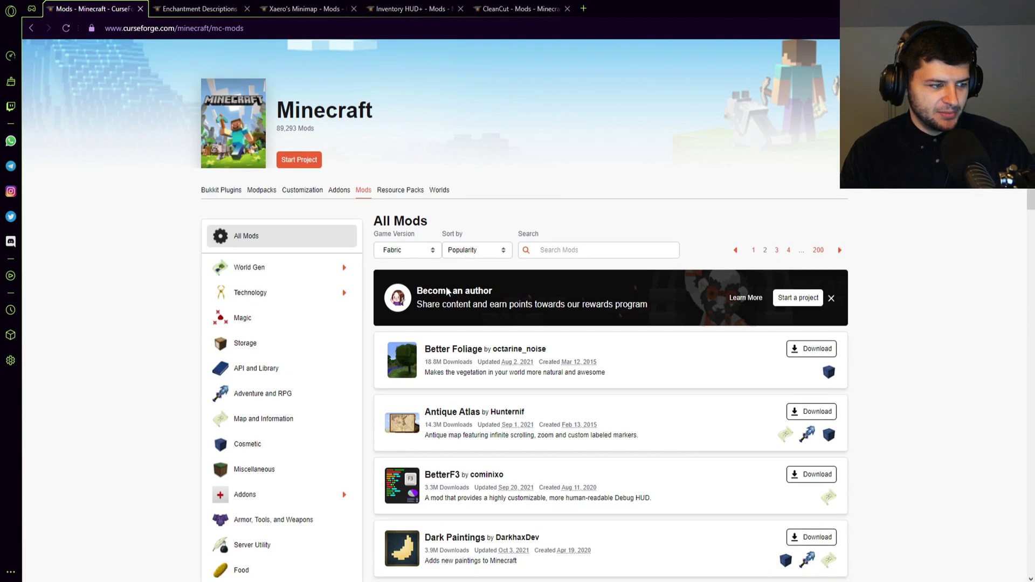
pyautogui.scroll(-5, 500, 257)
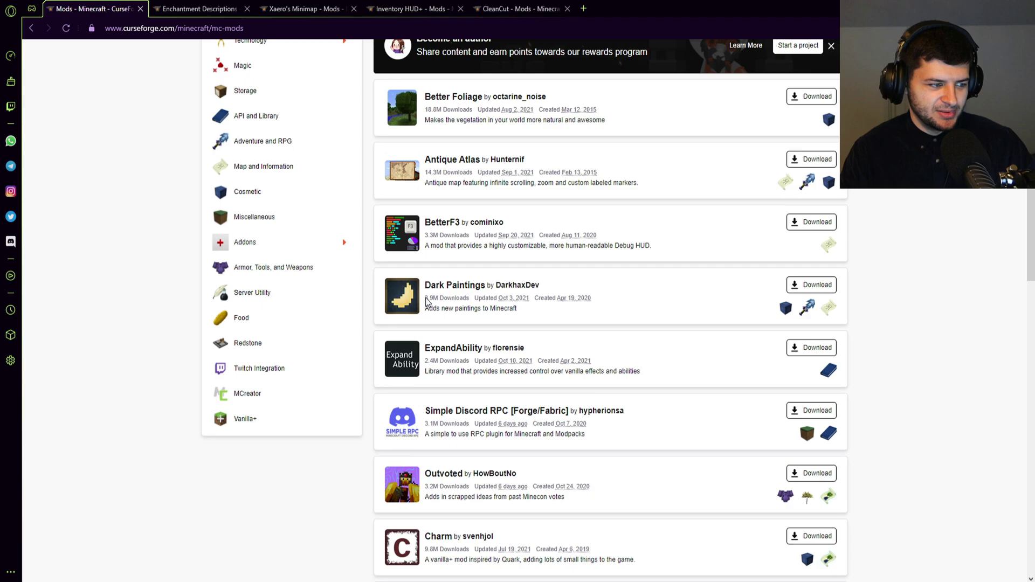
pyautogui.scroll(-4, 426, 298)
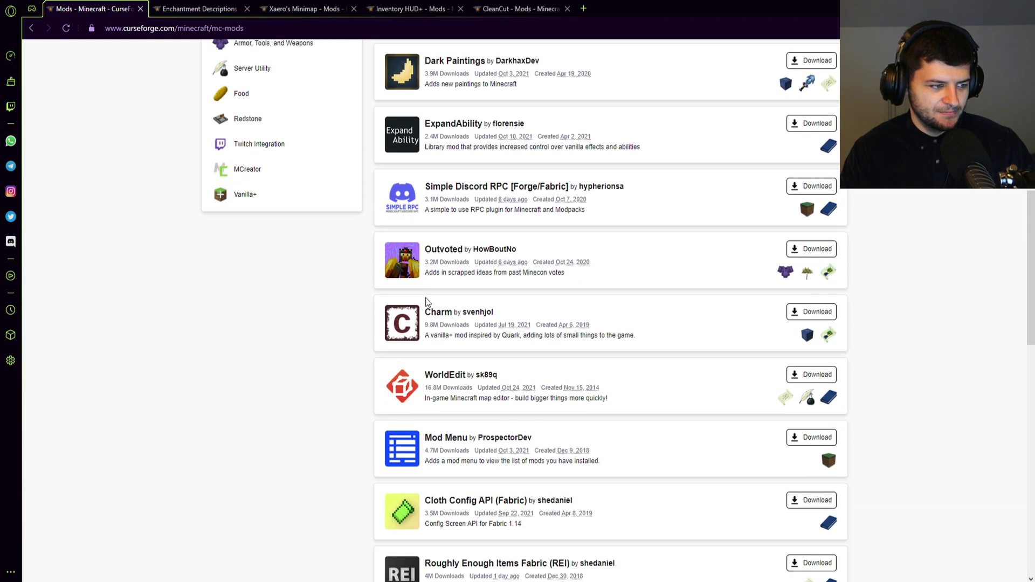
pyautogui.scroll(-5, 426, 298)
pyautogui.middleClick(446, 159)
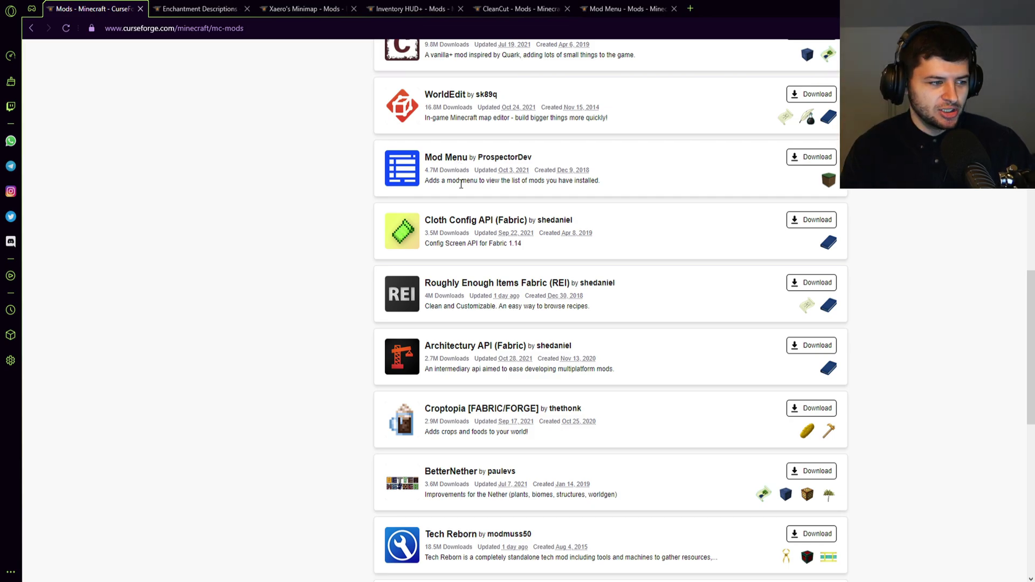
# Step: Look through the rest of the mod list, close it, and check the supported game version on the opened mod pages
pyautogui.scroll(-4, 452, 164)
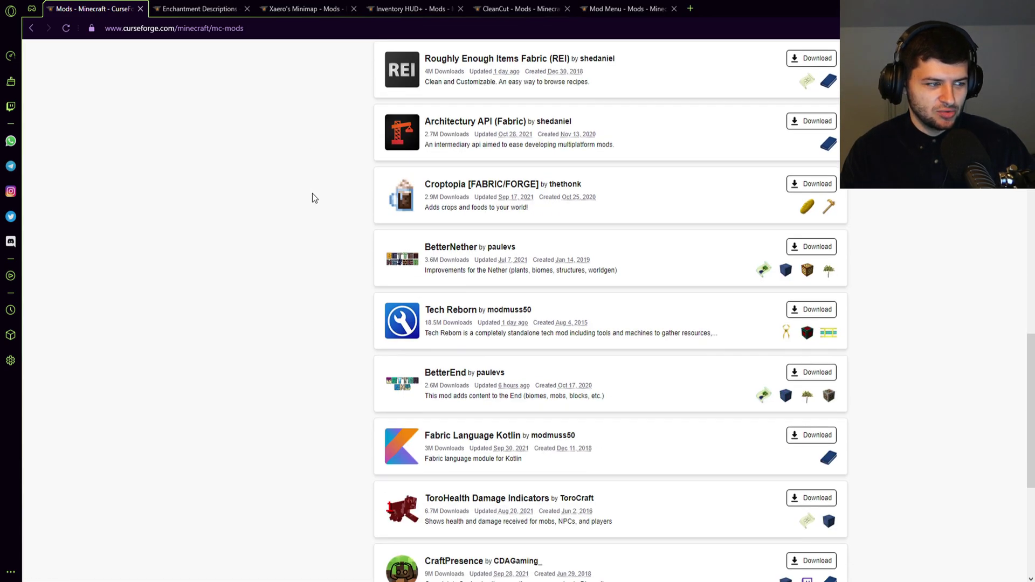
pyautogui.scroll(-3, 313, 199)
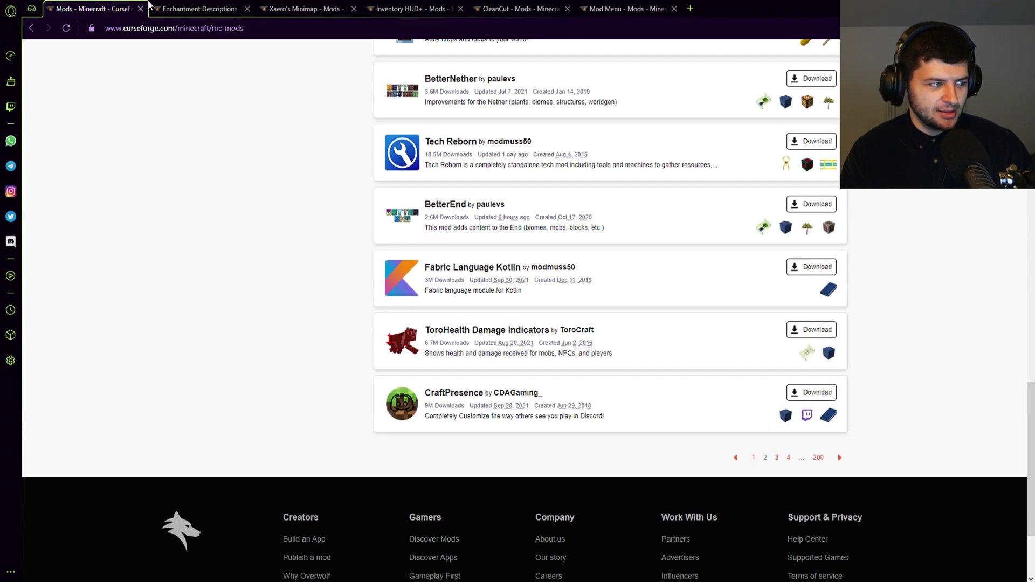
pyautogui.hotkey('ctrl', 'w')
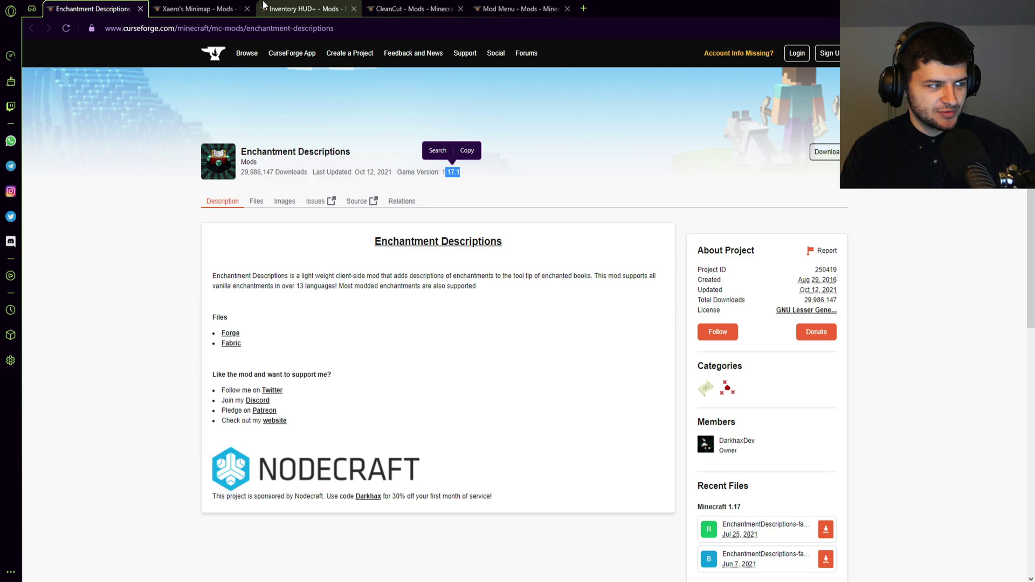
pyautogui.hotkey('ctrl', 'Tab')
pyautogui.click(323, 8)
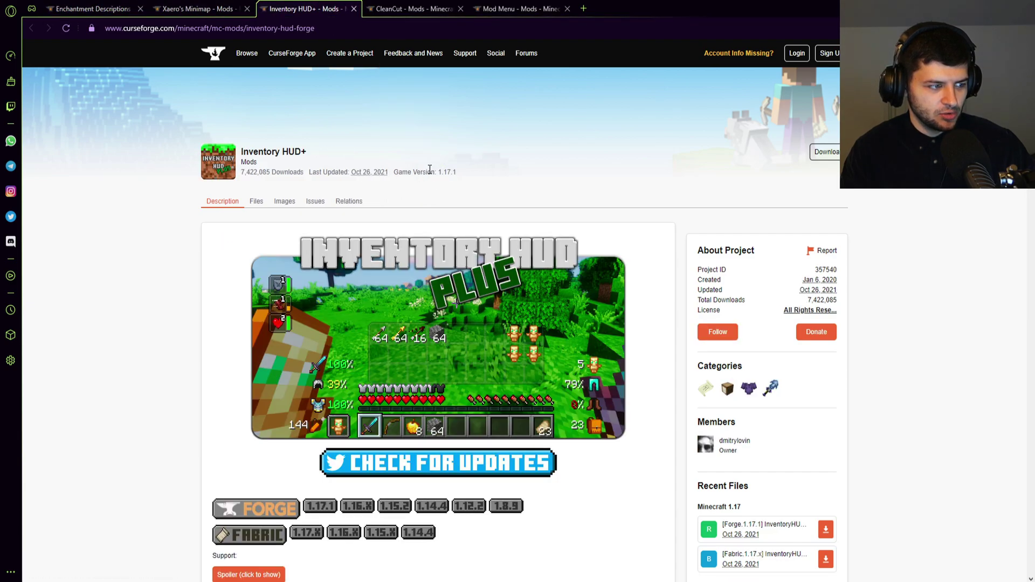
pyautogui.hotkey('ctrl', 'Tab')
pyautogui.hotkey('ctrl', 'Tab')
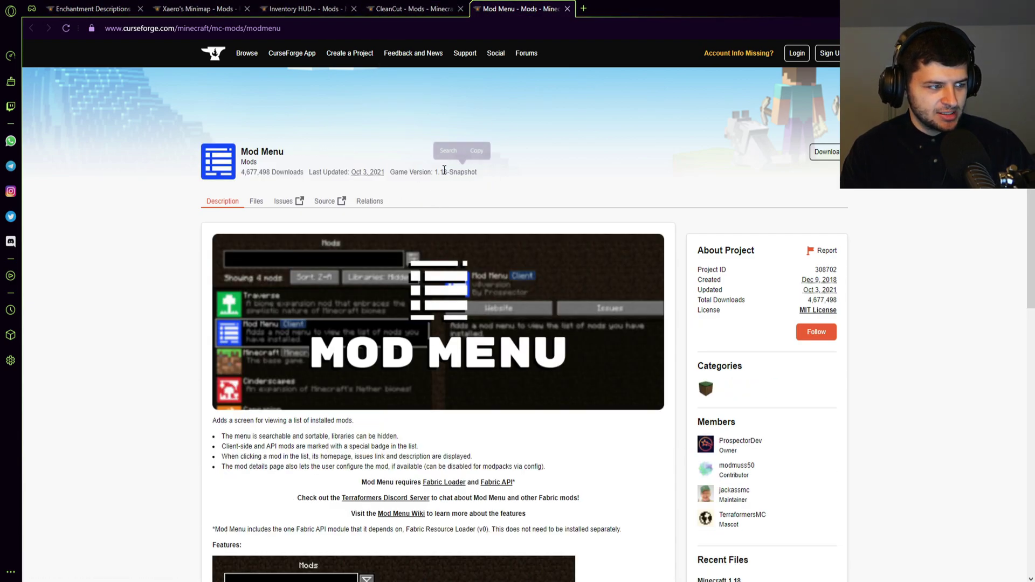
pyautogui.hotkey('ctrl', 'Tab')
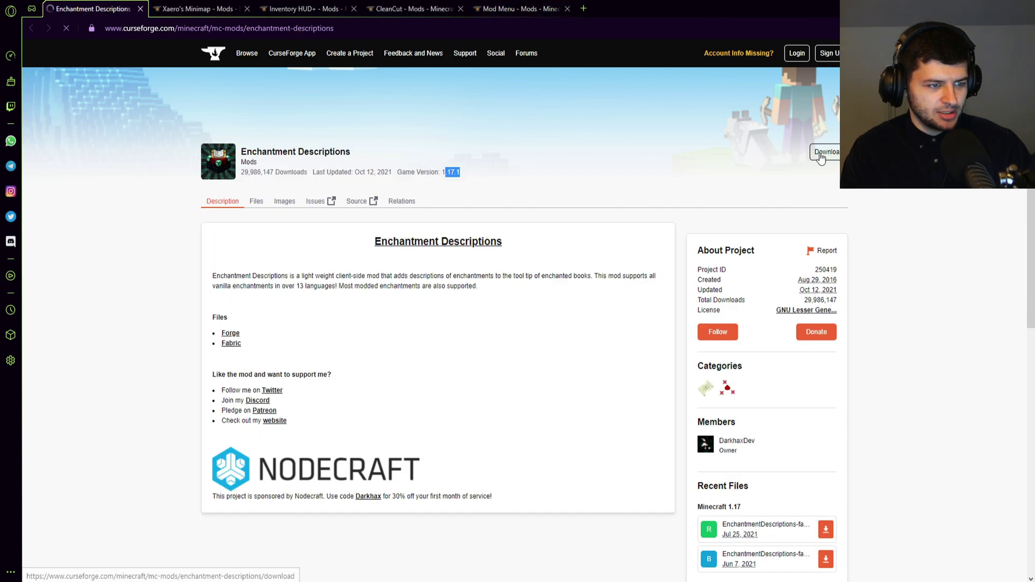
# Step: Start the main downloads of Enchantment Descriptions, Xaero's Minimap, Inventory HUD+ and CleanCut from their mod pages
pyautogui.click(825, 151)
pyautogui.click(220, 6)
pyautogui.click(825, 152)
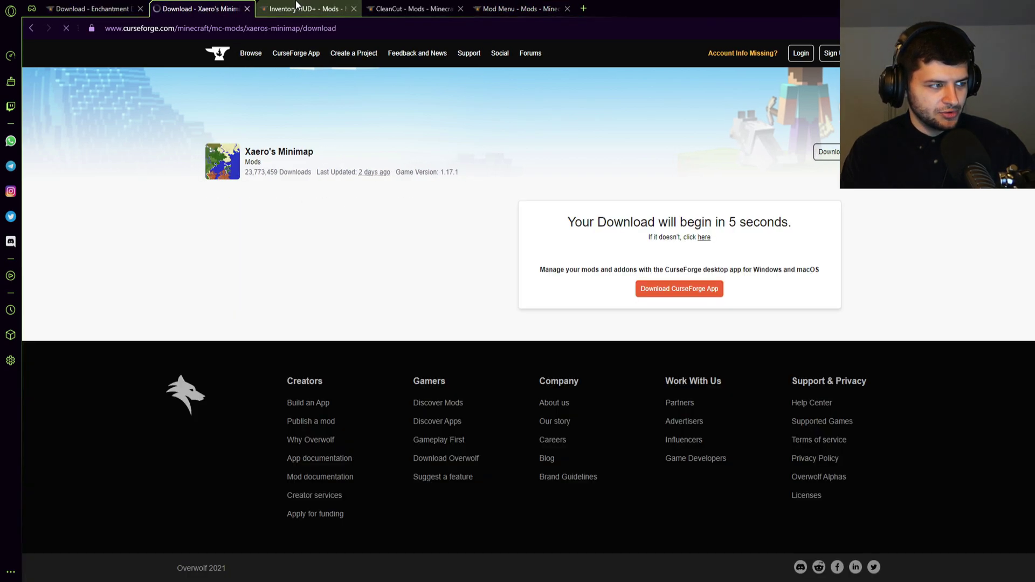
pyautogui.hotkey('ctrl', 'Tab')
pyautogui.click(825, 152)
pyautogui.hotkey('ctrl', 'Tab')
pyautogui.click(825, 151)
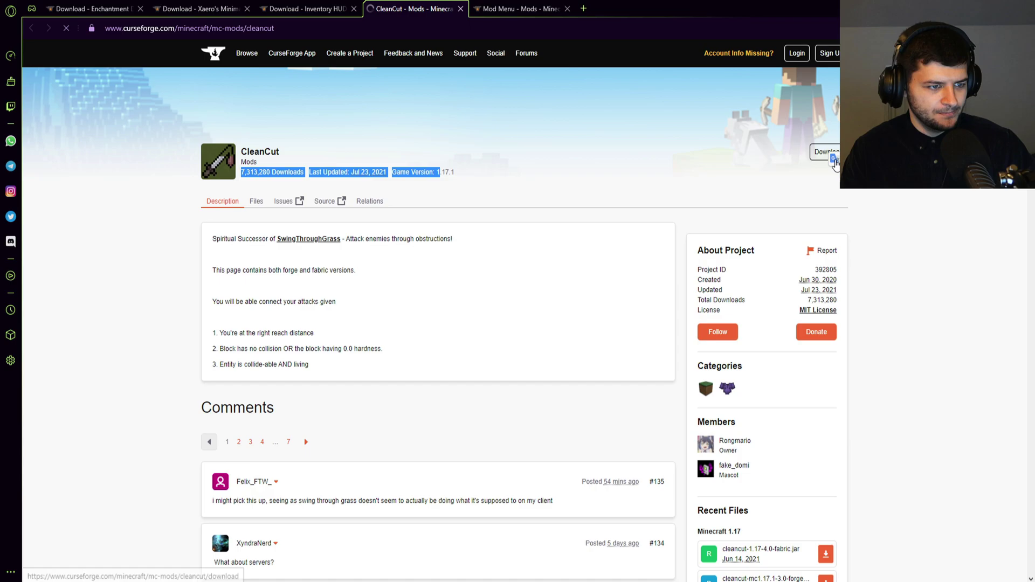
# Step: Check Mod Menu's game version and save the four pending mod jars to the Downloads folder
pyautogui.hotkey('ctrl', 'Tab')
pyautogui.moveTo(477, 172); pyautogui.dragTo(432, 172)
pyautogui.click(433, 173)
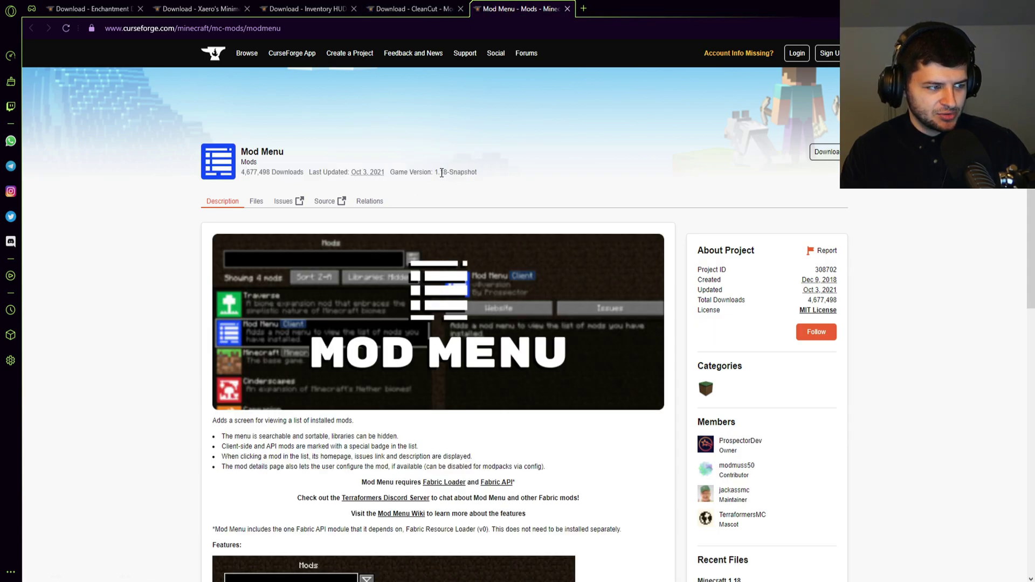
pyautogui.click(418, 284)
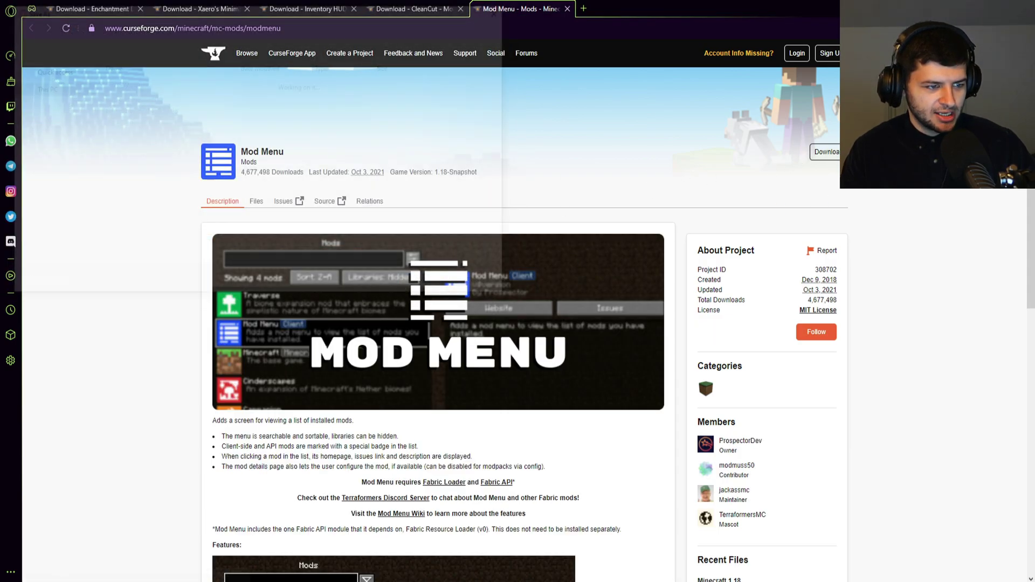
pyautogui.click(429, 284)
pyautogui.click(426, 284)
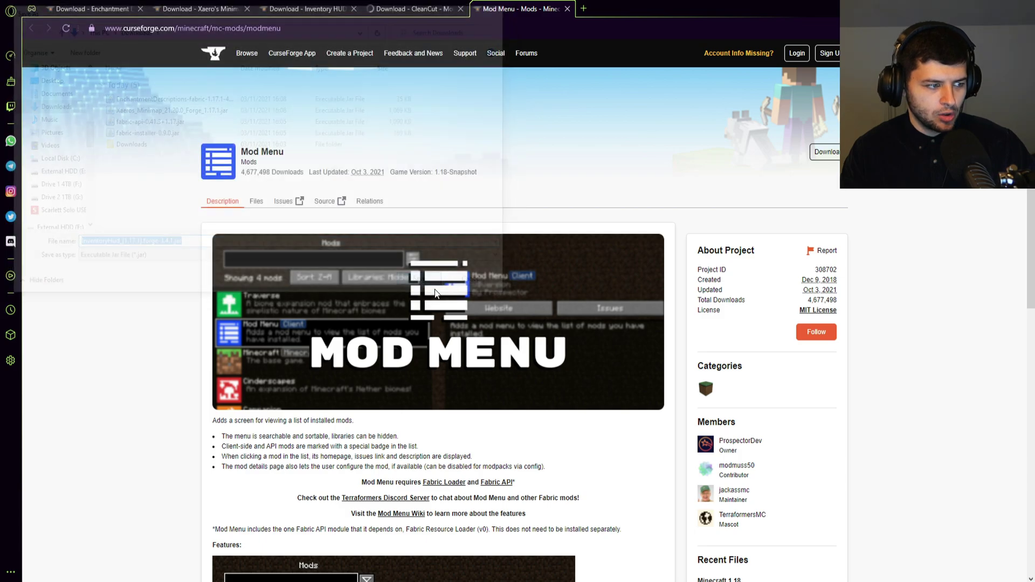
pyautogui.click(423, 284)
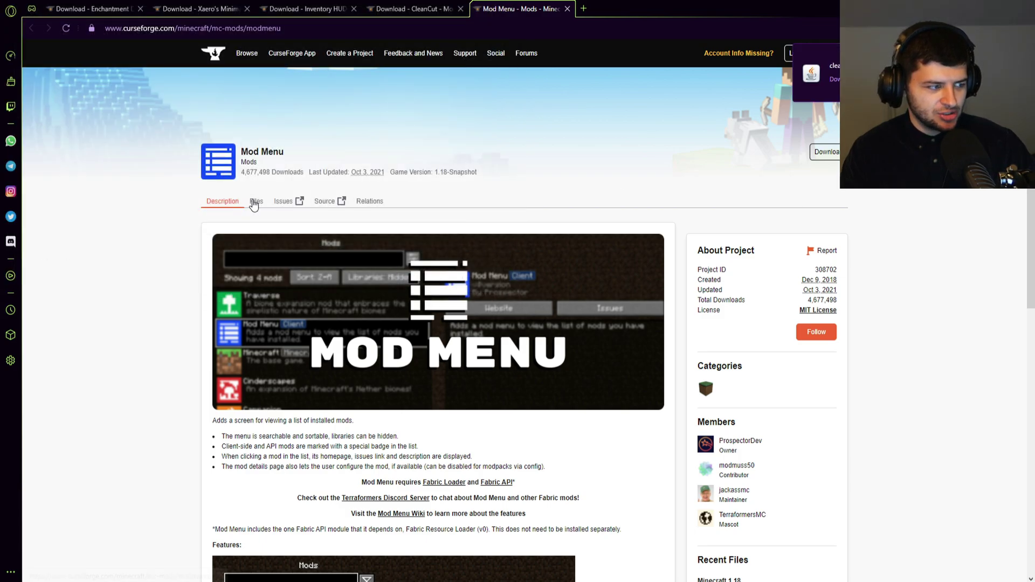
# Step: Download the 1.17.1-compatible Mod Menu v2.0.14 from its file list, save it as modmenu-2.0.14.jar, and close the browser tabs
pyautogui.click(256, 201)
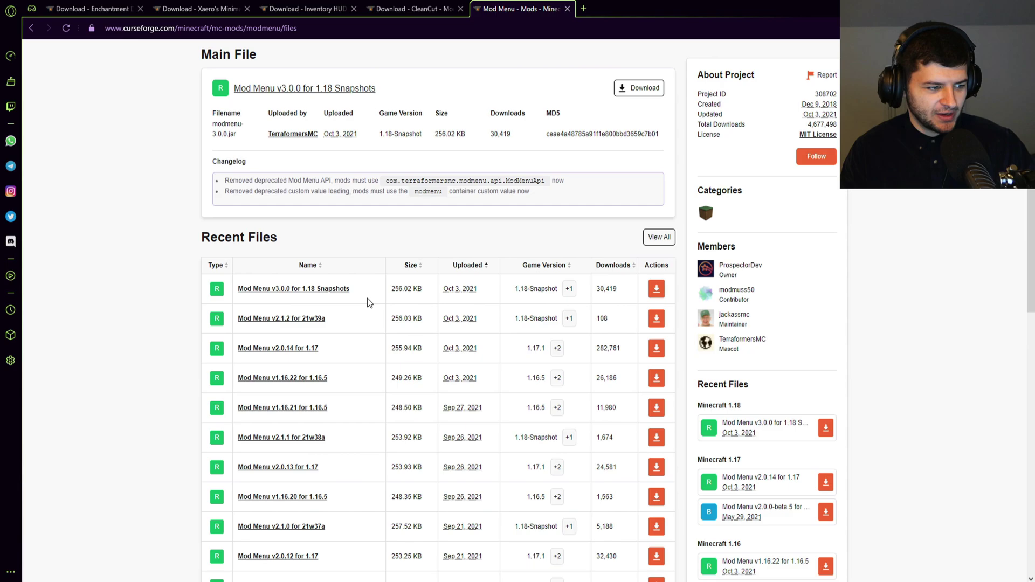
pyautogui.scroll(-1, 368, 299)
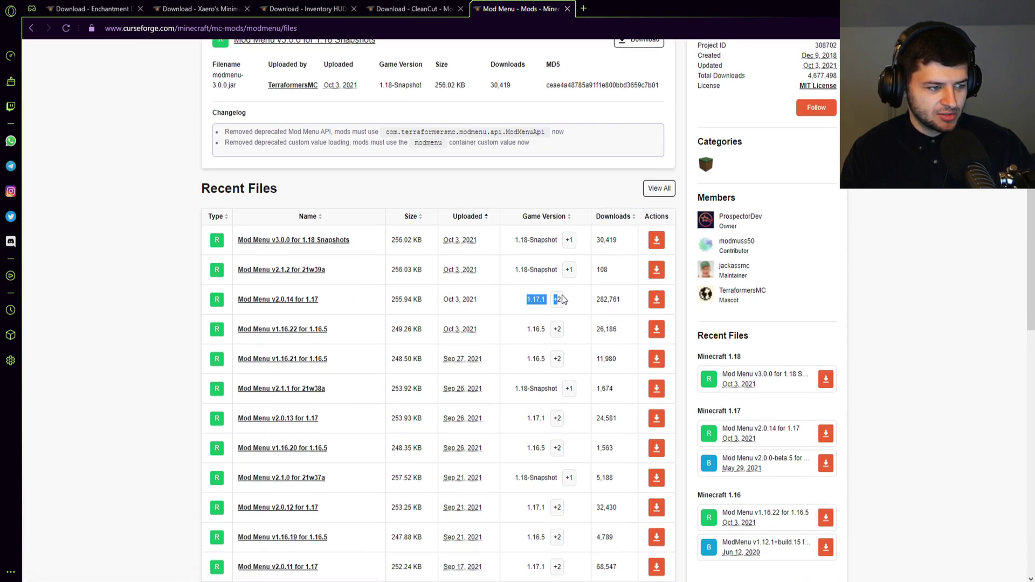
pyautogui.click(656, 300)
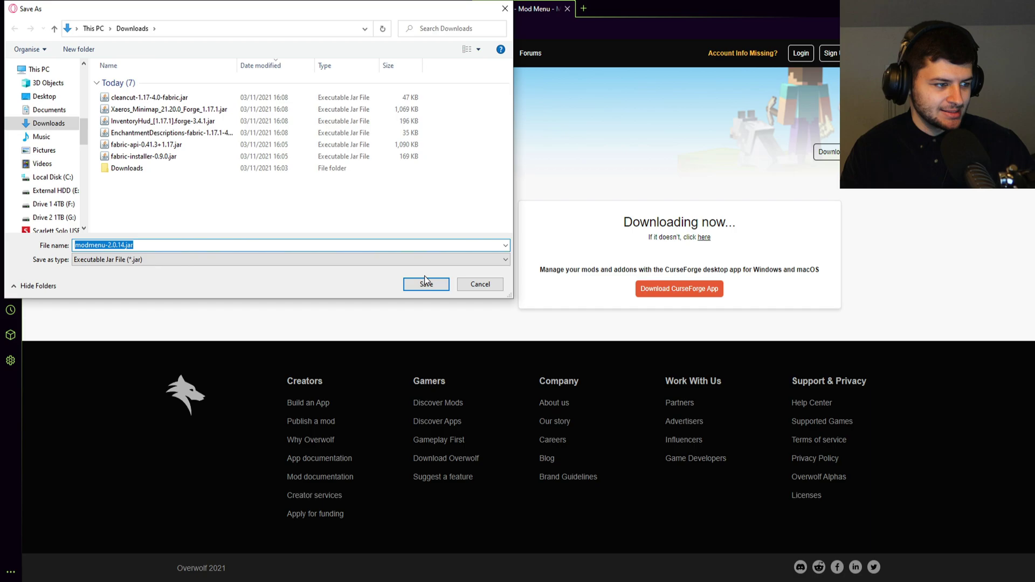
pyautogui.click(426, 284)
pyautogui.hotkey('ctrl', 'w')
pyautogui.hotkey('ctrl', 'w')
pyautogui.hotkey('ctrl', 'w')
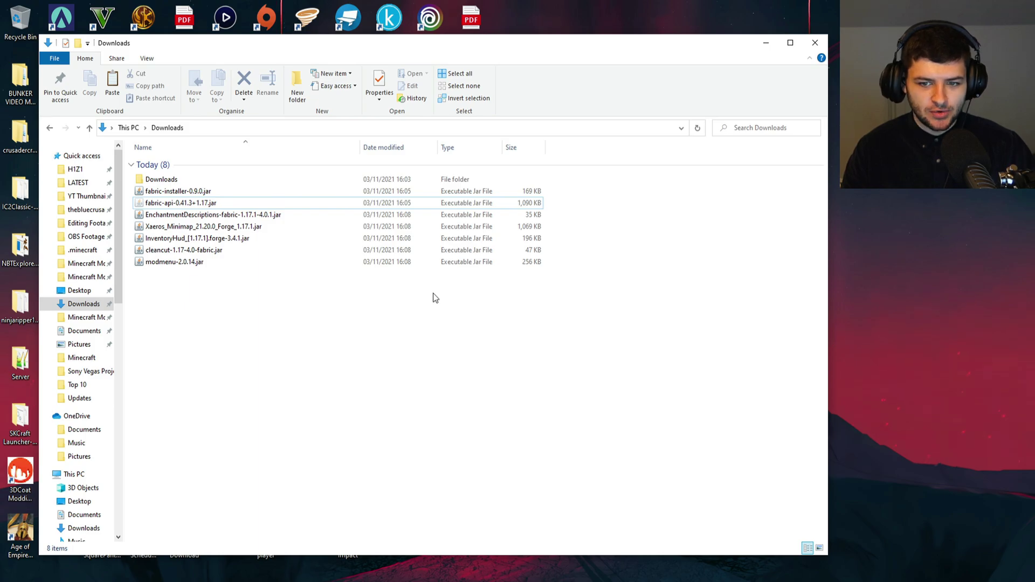
# Step: Delete fabric-installer-0.9.0.jar from Downloads and copy the six remaining mod jar files
pyautogui.click(159, 193)
pyautogui.press('Delete')
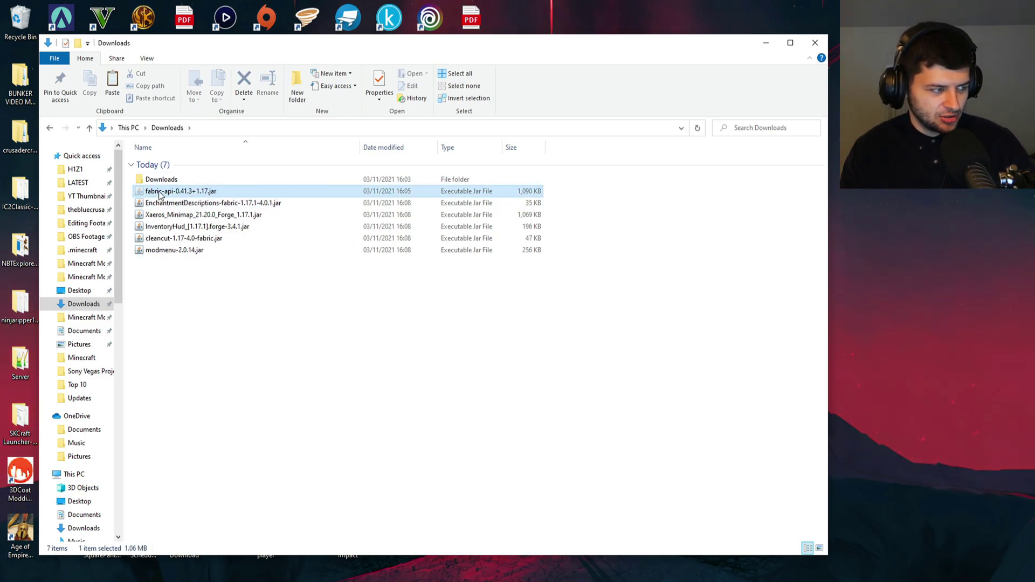
pyautogui.moveTo(326, 301); pyautogui.dragTo(155, 194)
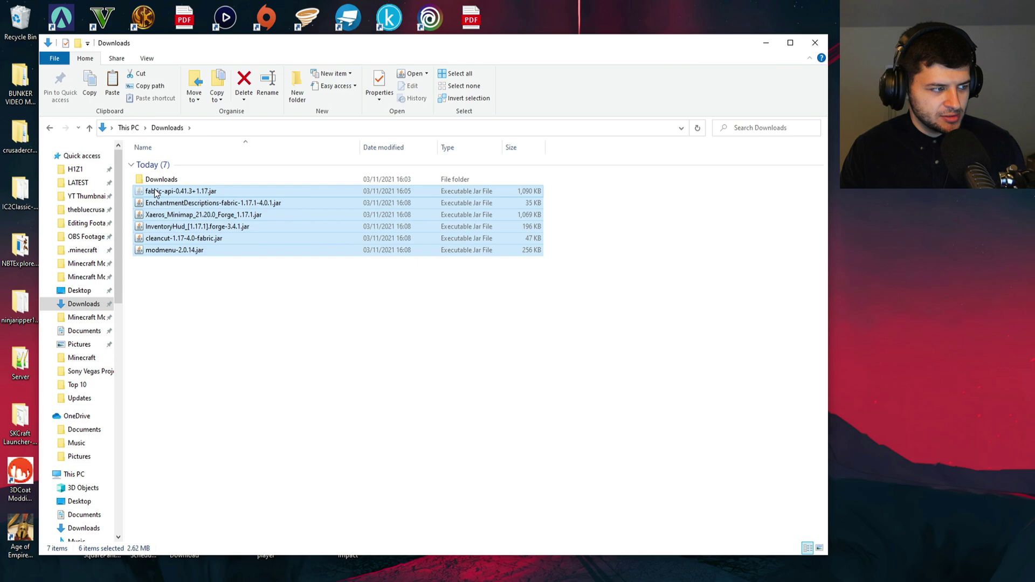
pyautogui.rightClick(155, 193)
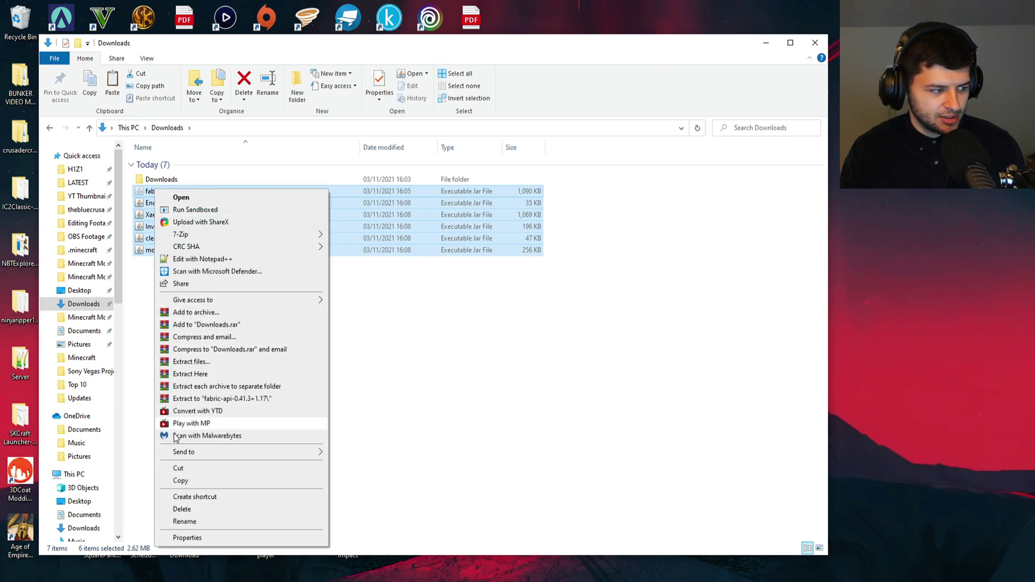
pyautogui.click(181, 480)
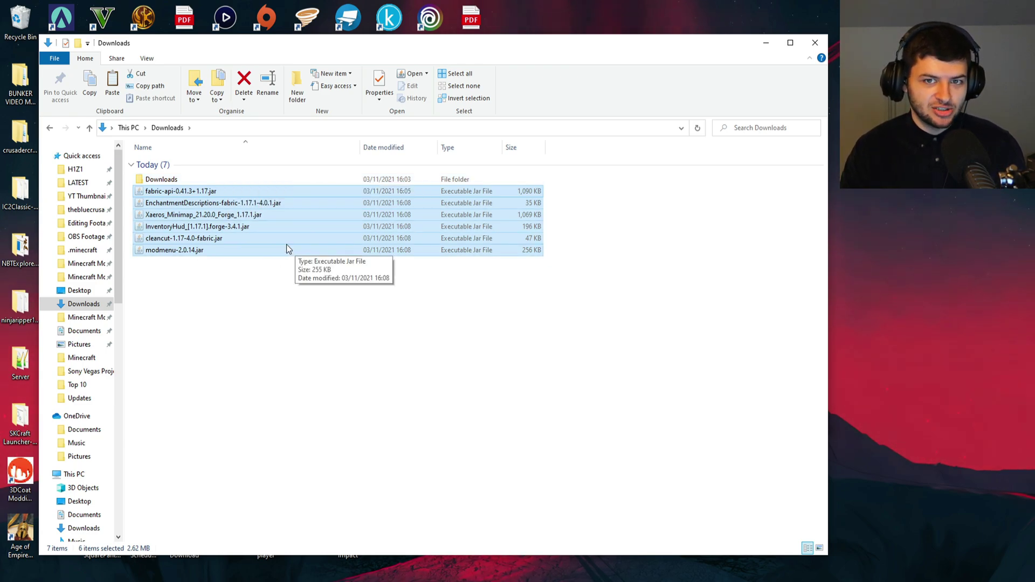
# Step: Go to %appdata%, open the .minecraft\mods folder and paste the six mod jars there
pyautogui.click(195, 127)
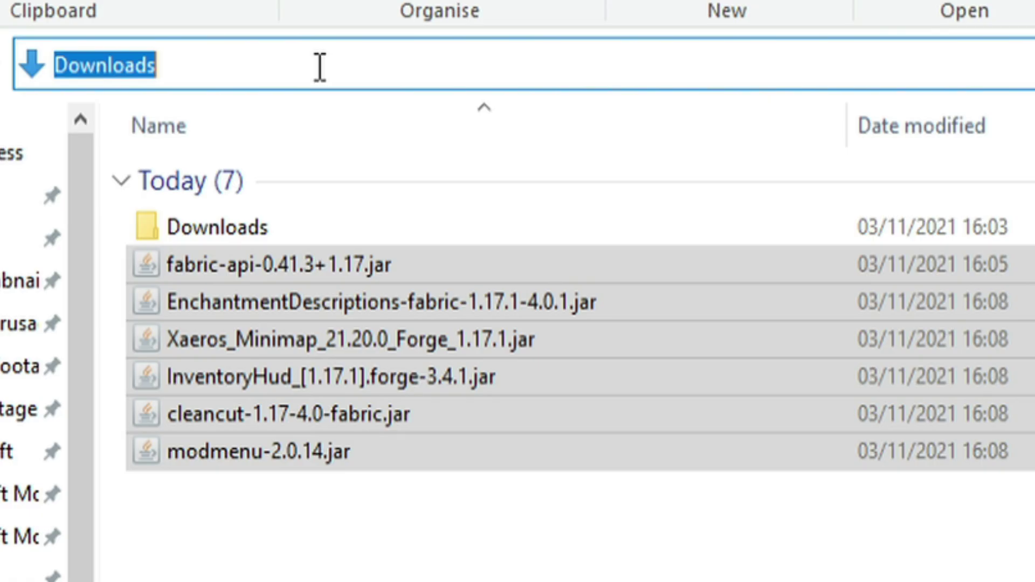
pyautogui.write('%app')
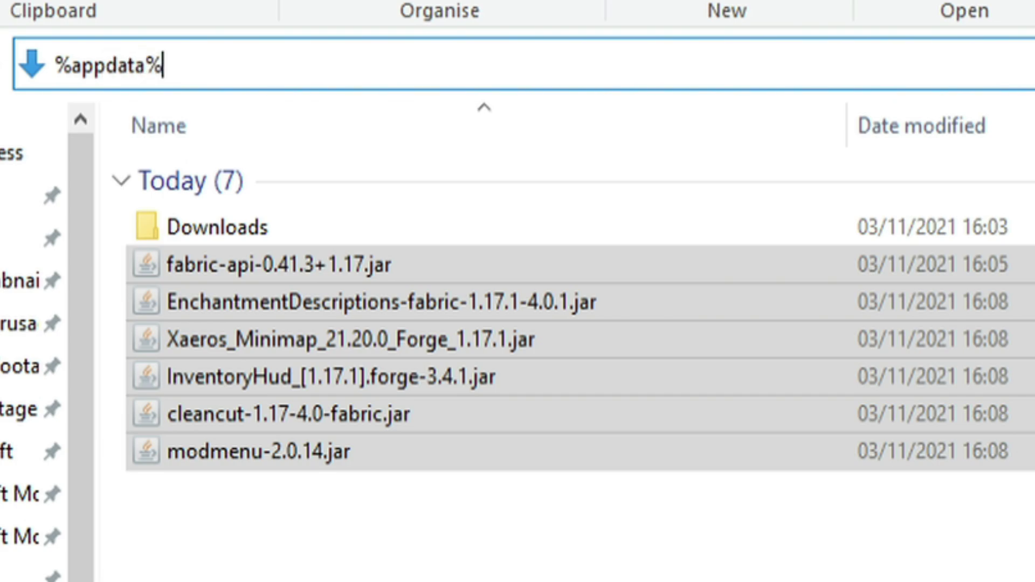
pyautogui.write('data%')
pyautogui.press('Return')
pyautogui.doubleClick(167, 189)
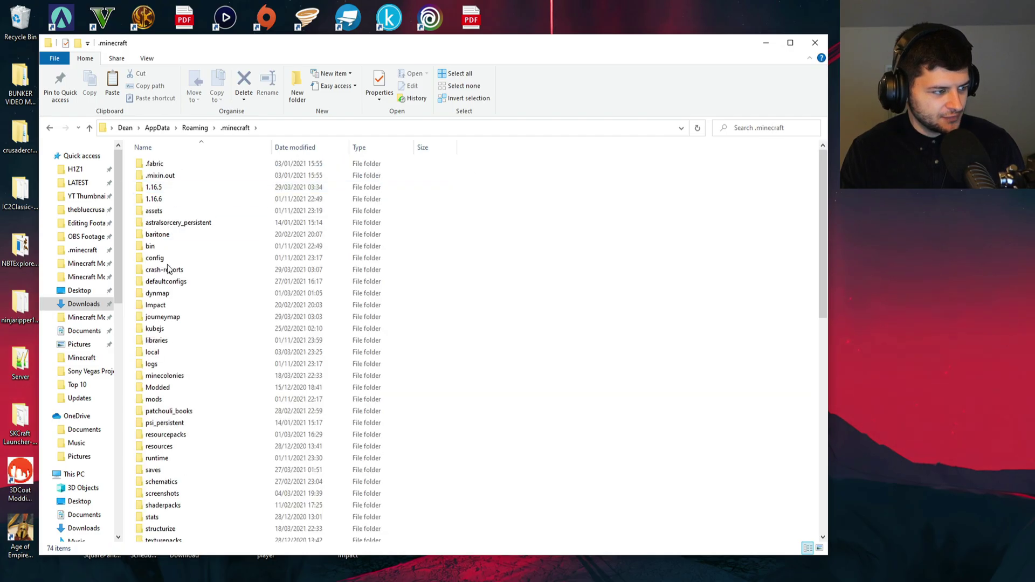
pyautogui.doubleClick(165, 400)
pyautogui.rightClick(179, 213)
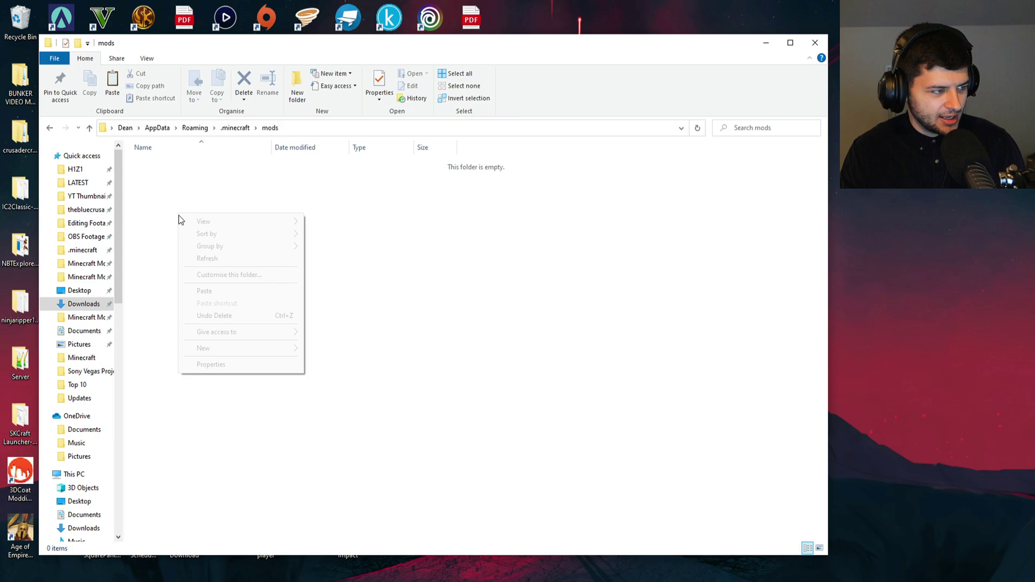
pyautogui.click(201, 290)
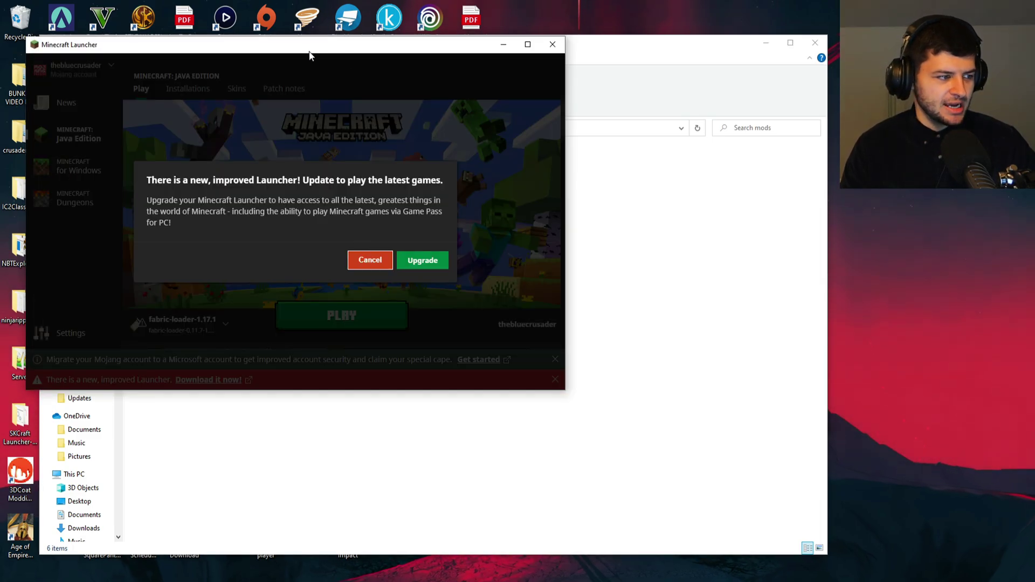
# Step: In the Minecraft Launcher, decline the launcher upgrade and select the fabric-loader-1.17.1 installation
pyautogui.moveTo(310, 51); pyautogui.dragTo(708, 51)
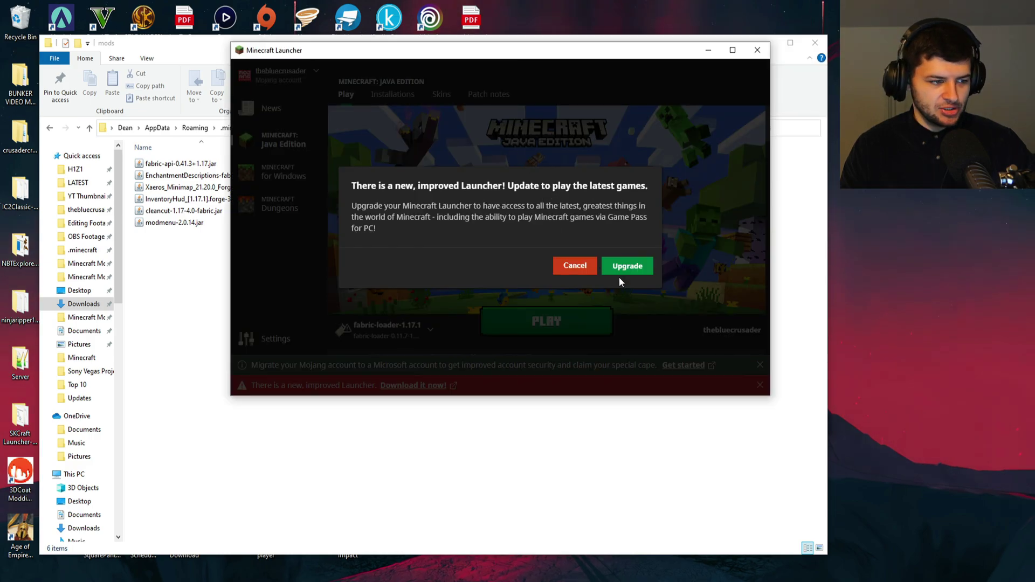
pyautogui.click(575, 265)
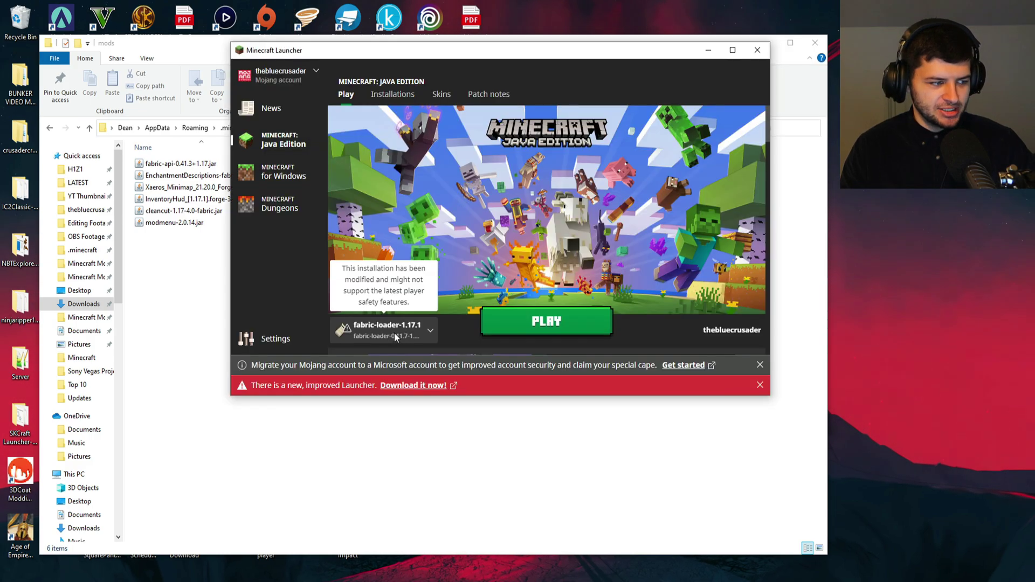
pyautogui.click(387, 329)
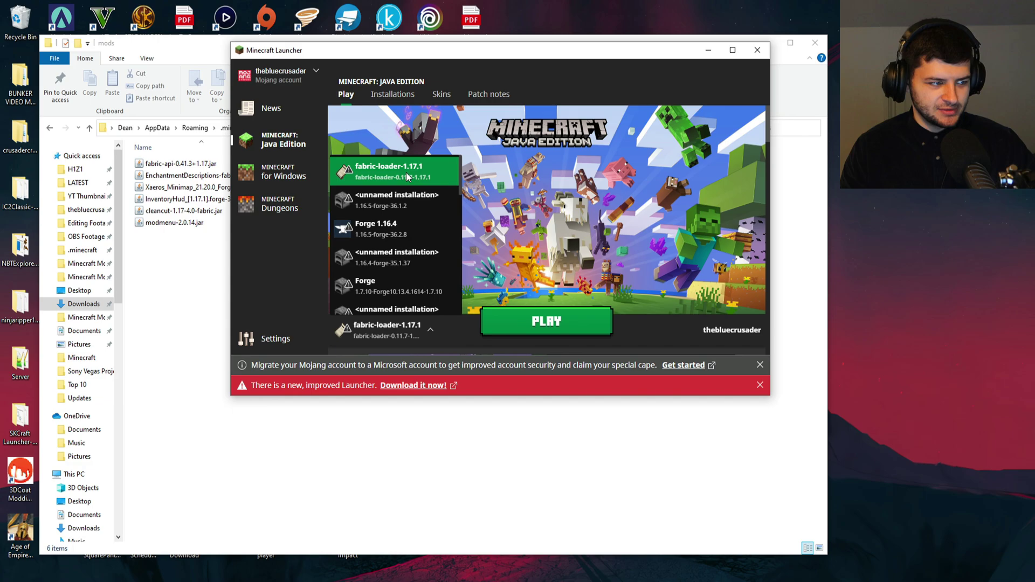
pyautogui.click(401, 179)
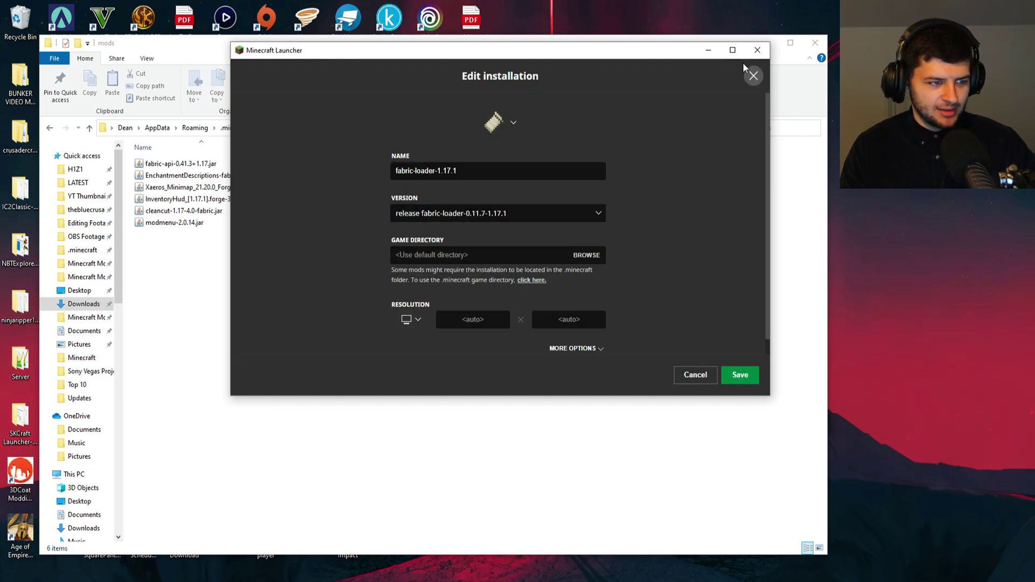
# Step: Close the installation editor, launch the fabric-loader-1.17.1 installation accepting the modified-installation risks, and maximize the window
pyautogui.click(754, 75)
pyautogui.click(346, 94)
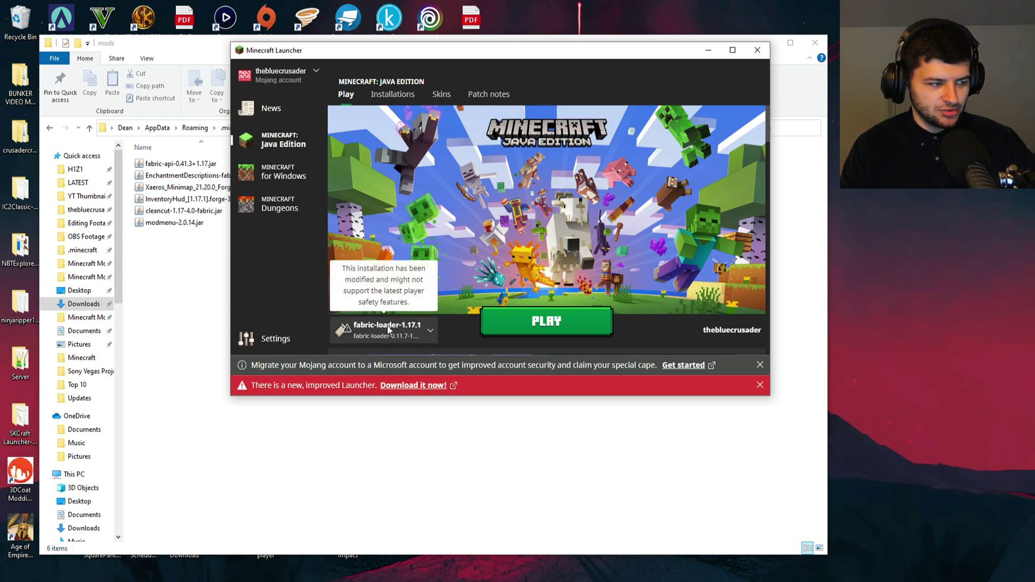
pyautogui.click(541, 313)
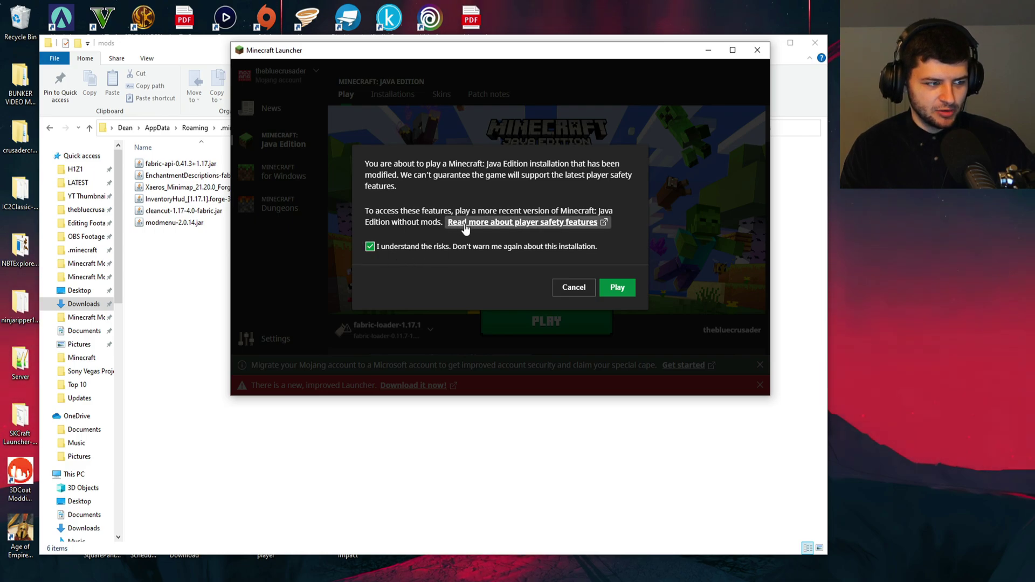
pyautogui.click(615, 286)
pyautogui.click(733, 50)
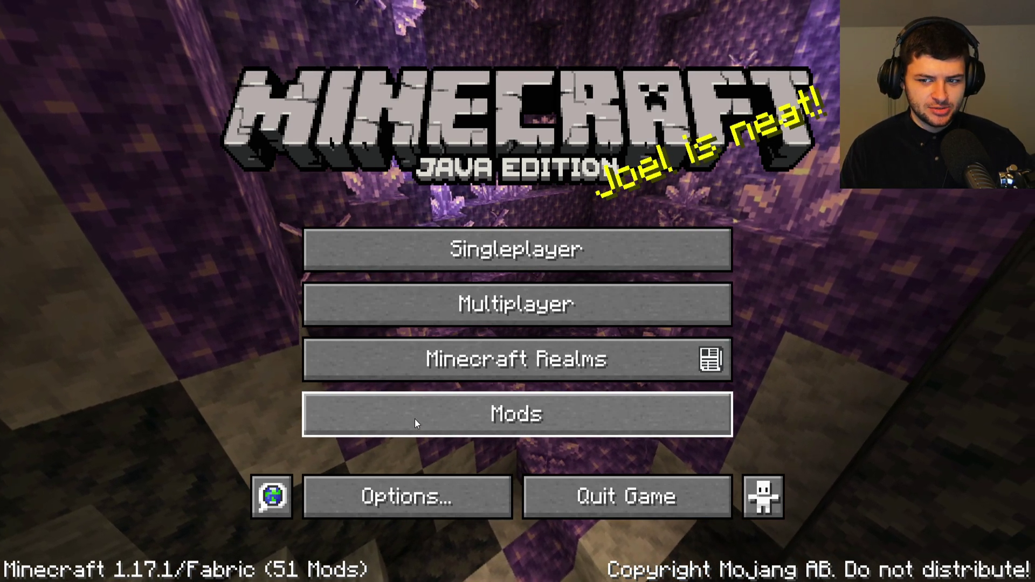
# Step: Examine the installed mods list and the details of Mod Menu, Enchantment Descriptions and CleanCut, and return to the title screen
pyautogui.click(415, 424)
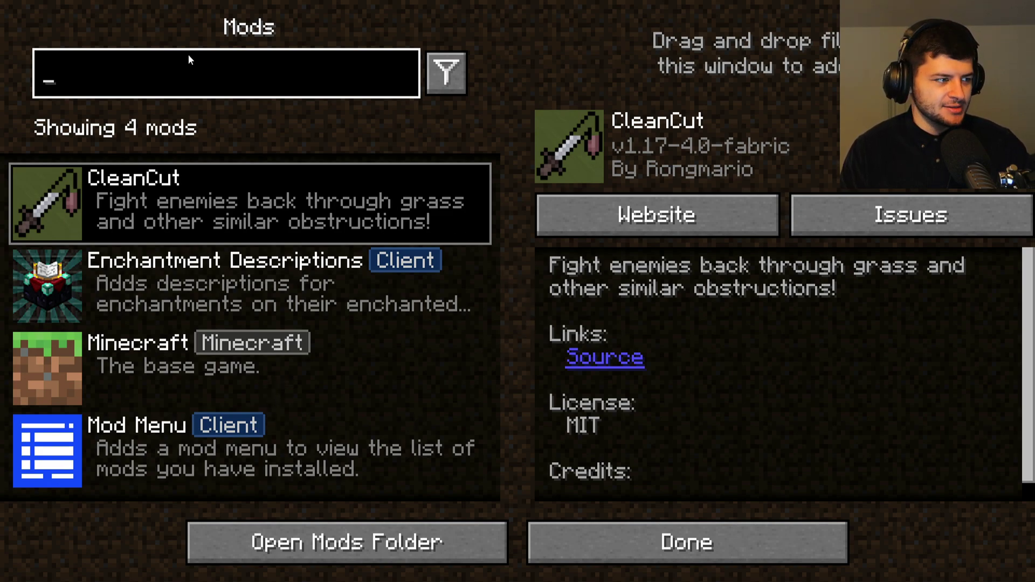
pyautogui.press('Escape')
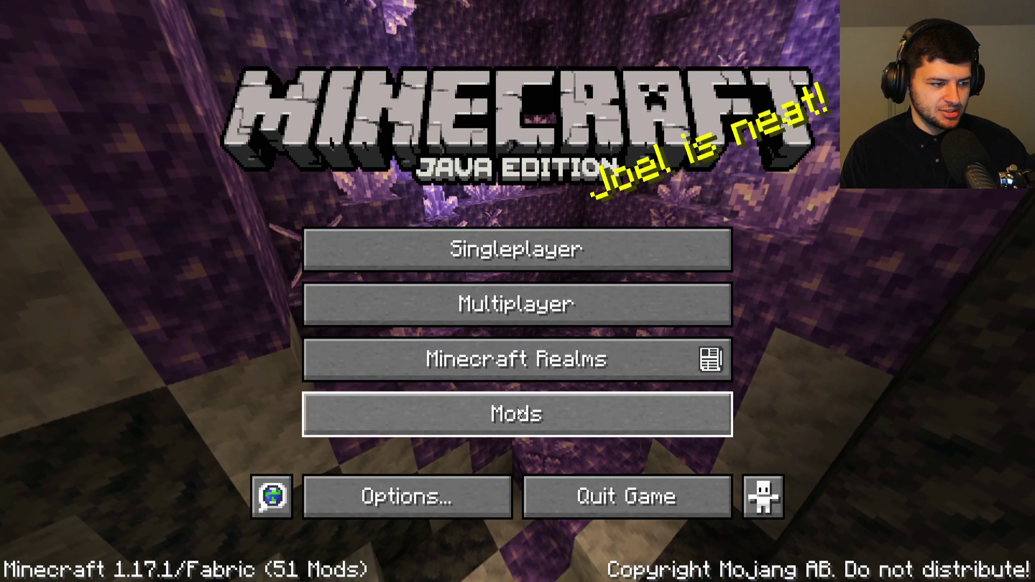
pyautogui.click(506, 413)
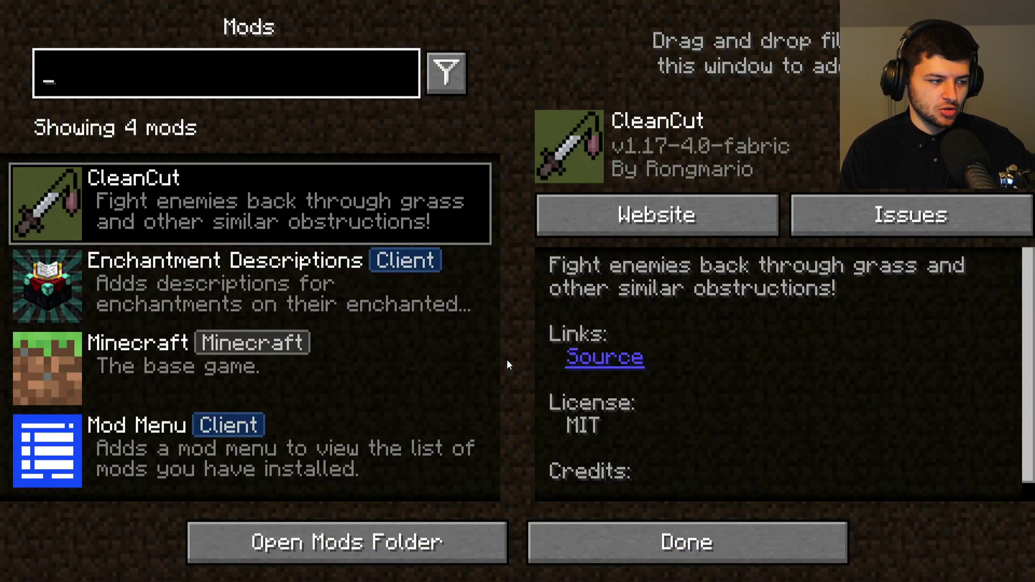
pyautogui.click(218, 444)
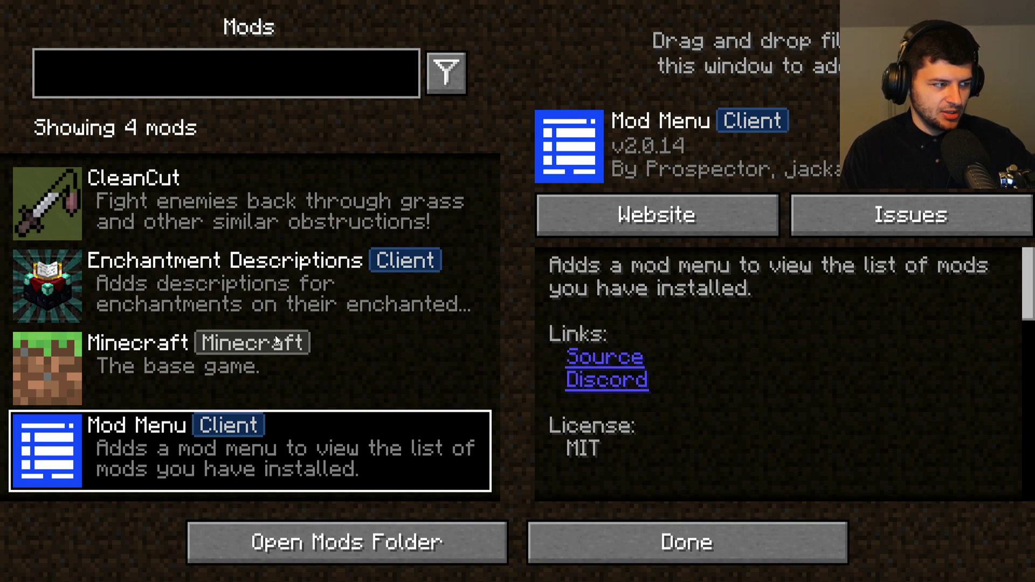
pyautogui.click(113, 281)
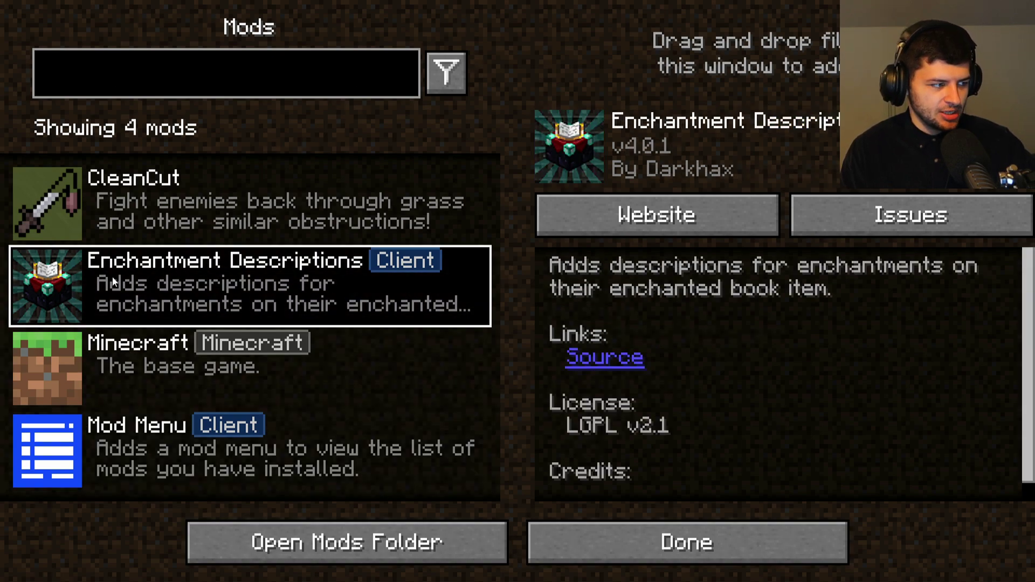
pyautogui.click(181, 231)
pyautogui.click(625, 542)
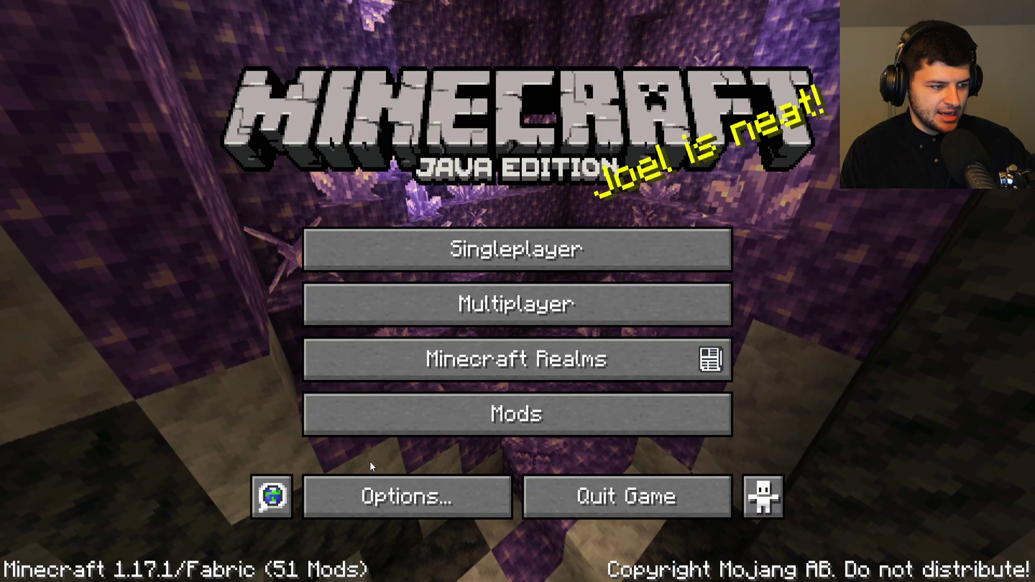
pyautogui.click(370, 426)
pyautogui.click(146, 274)
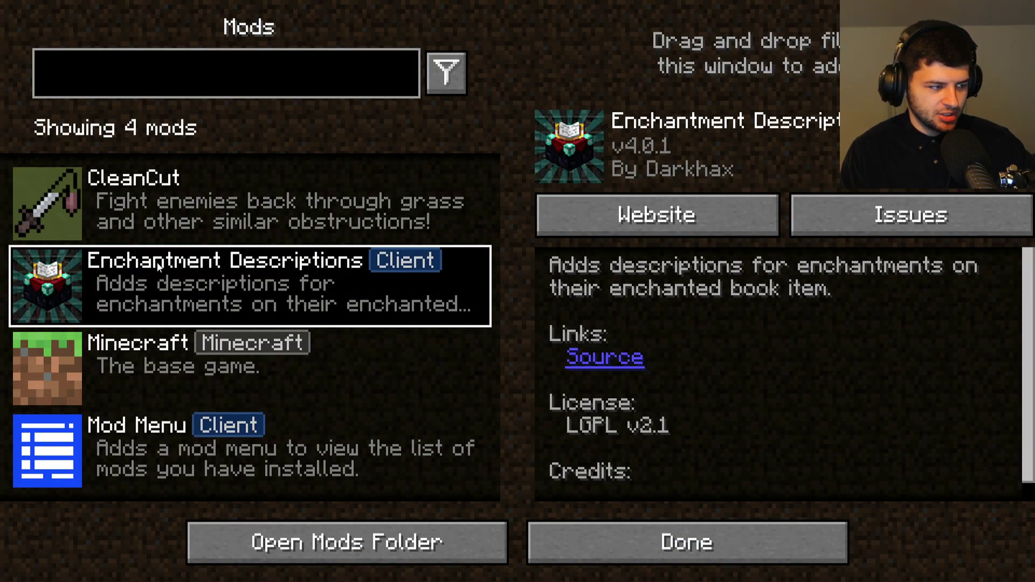
pyautogui.press('Up')
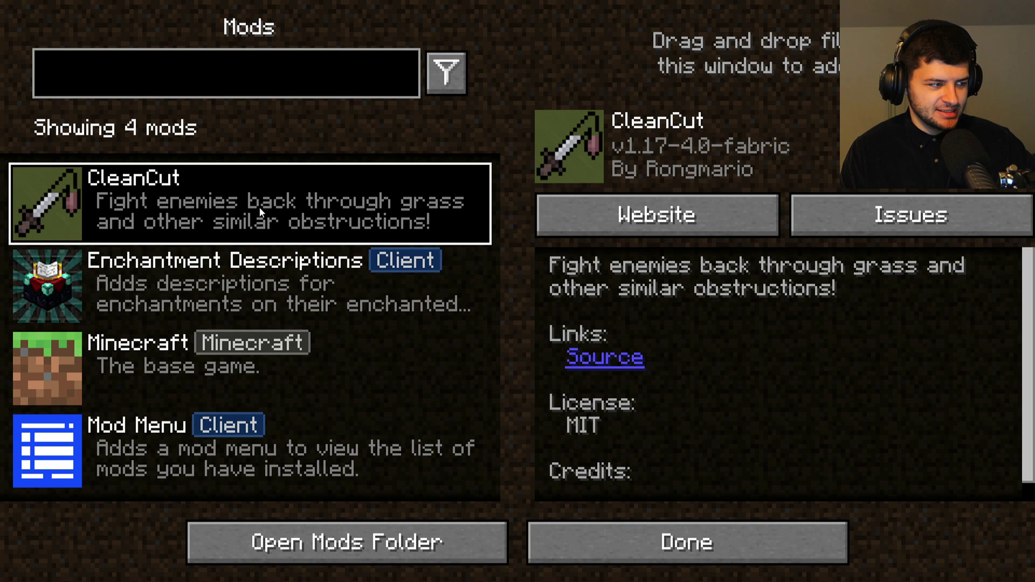
pyautogui.click(717, 542)
# Step: Start a Creative-mode singleplayer world
pyautogui.click(426, 247)
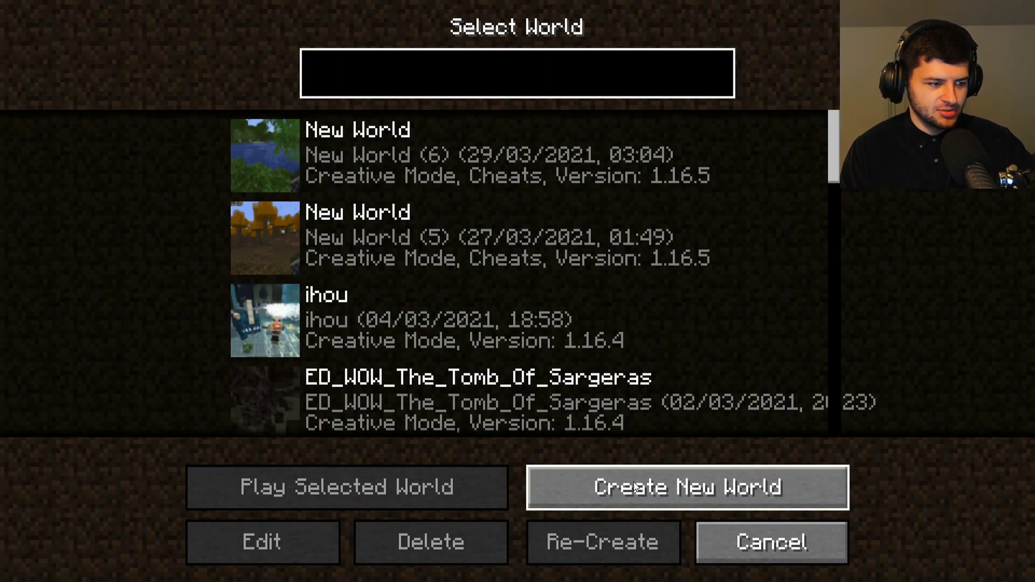
pyautogui.click(686, 487)
pyautogui.click(690, 542)
pyautogui.doubleClick(457, 156)
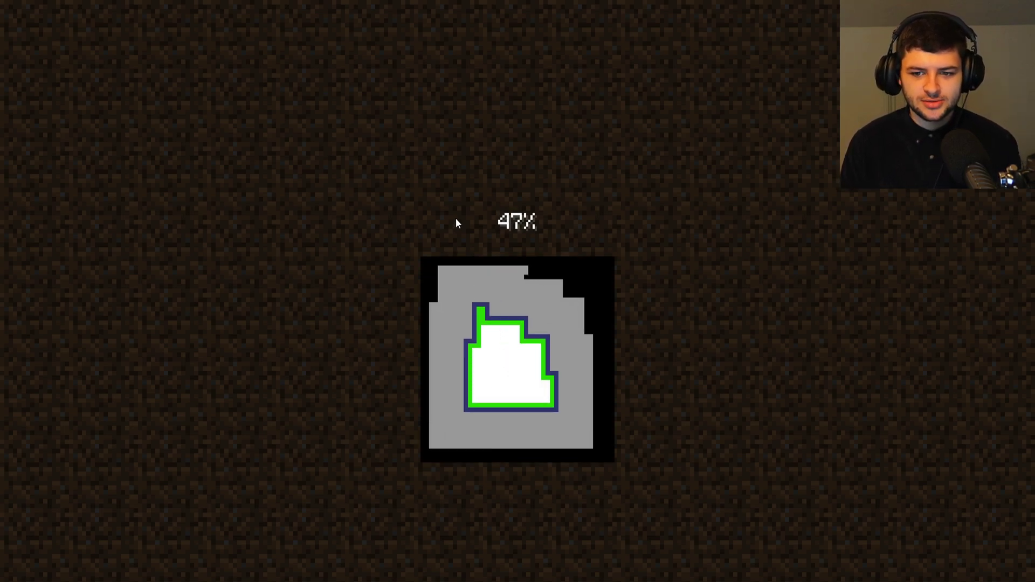
# Step: Take a Diamond Sword from the creative inventory's combat items, place it in the first hotbar slot and equip it
pyautogui.press('e')
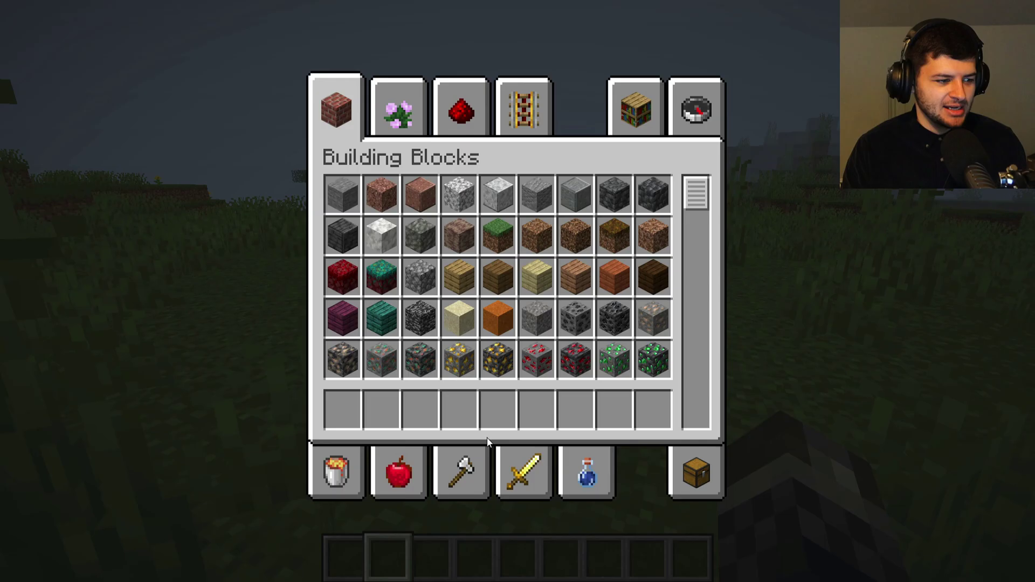
pyautogui.click(523, 477)
pyautogui.click(614, 194)
pyautogui.click(343, 410)
pyautogui.press('e')
pyautogui.press('1')
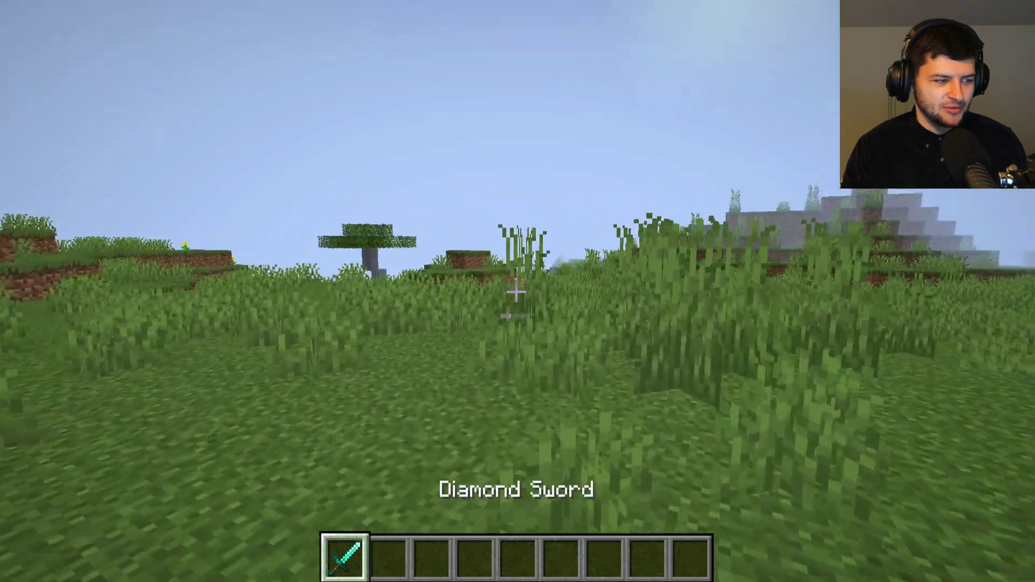
# Step: Approach the pigs and attack them through the tall grass with the Diamond Sword to test CleanCut
pyautogui.press('w')
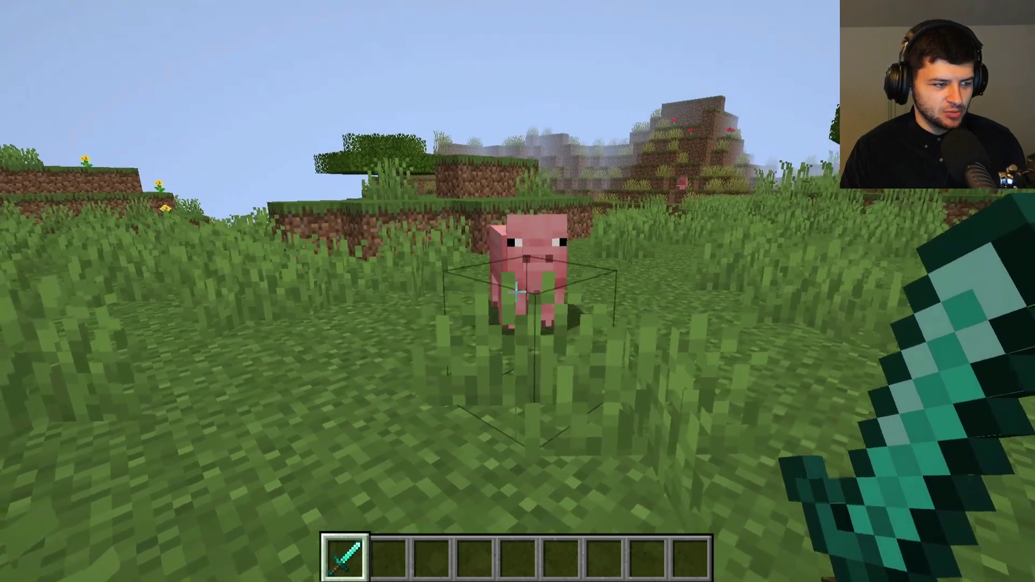
pyautogui.click(516, 292)
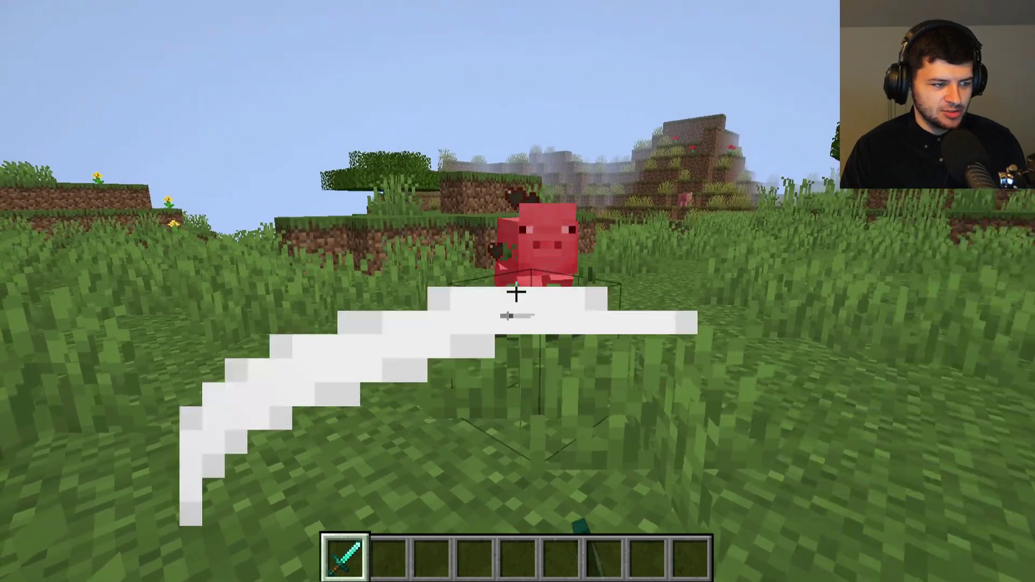
pyautogui.press('w')
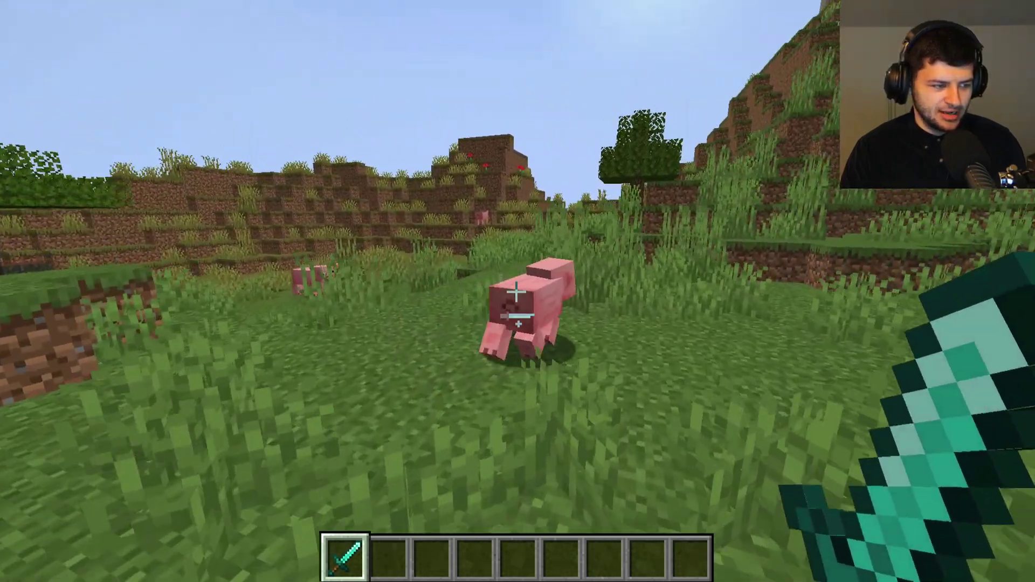
pyautogui.click(516, 292)
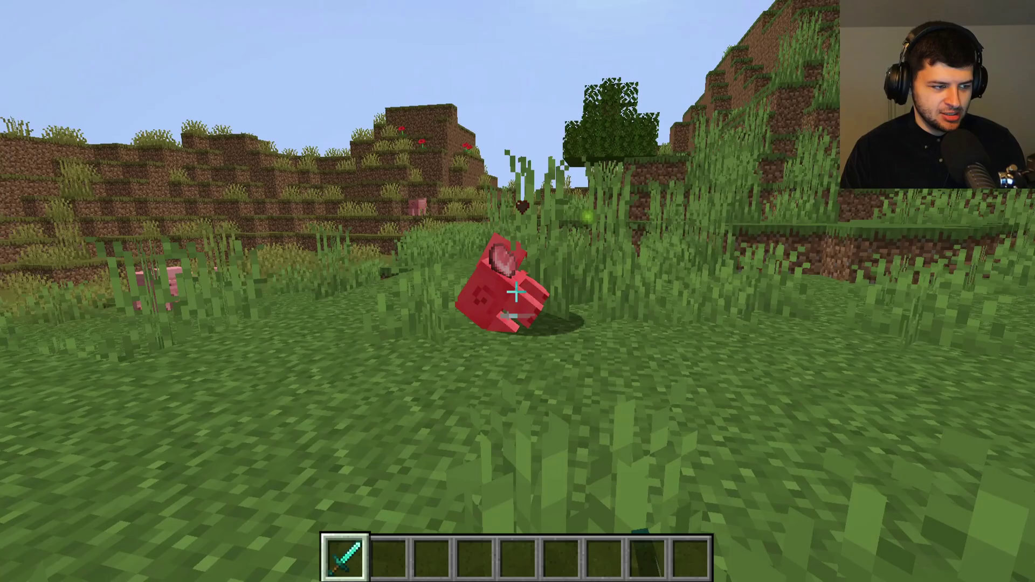
pyautogui.press('w')
pyautogui.press('w')
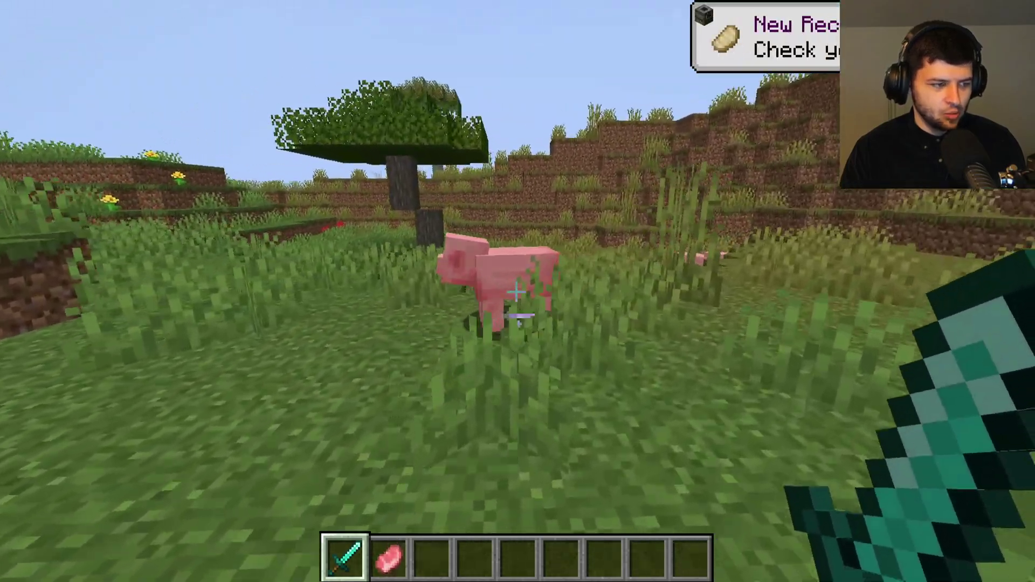
pyautogui.click(516, 293)
pyautogui.press('w')
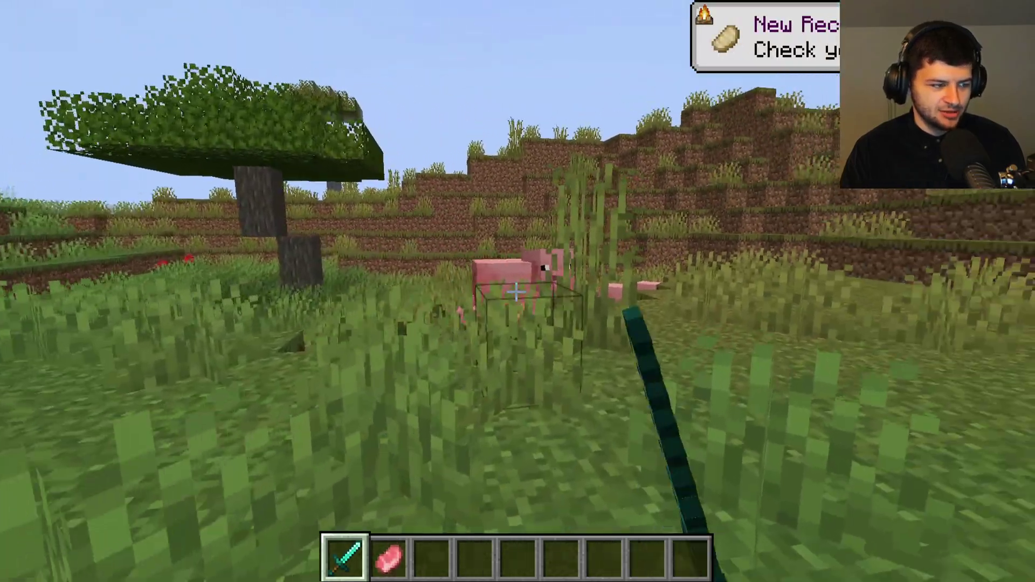
pyautogui.click(517, 293)
pyautogui.press('w')
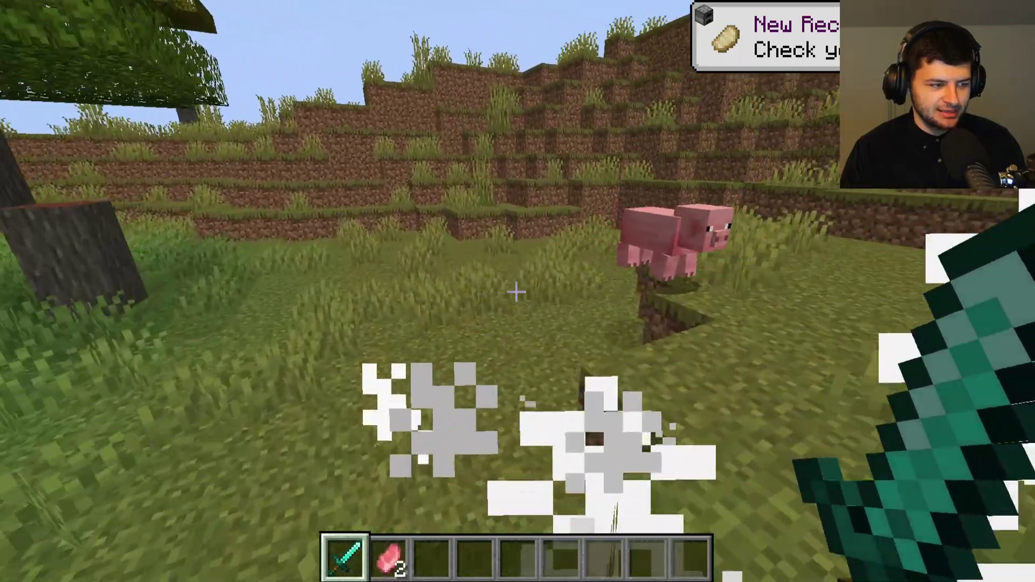
pyautogui.press('w')
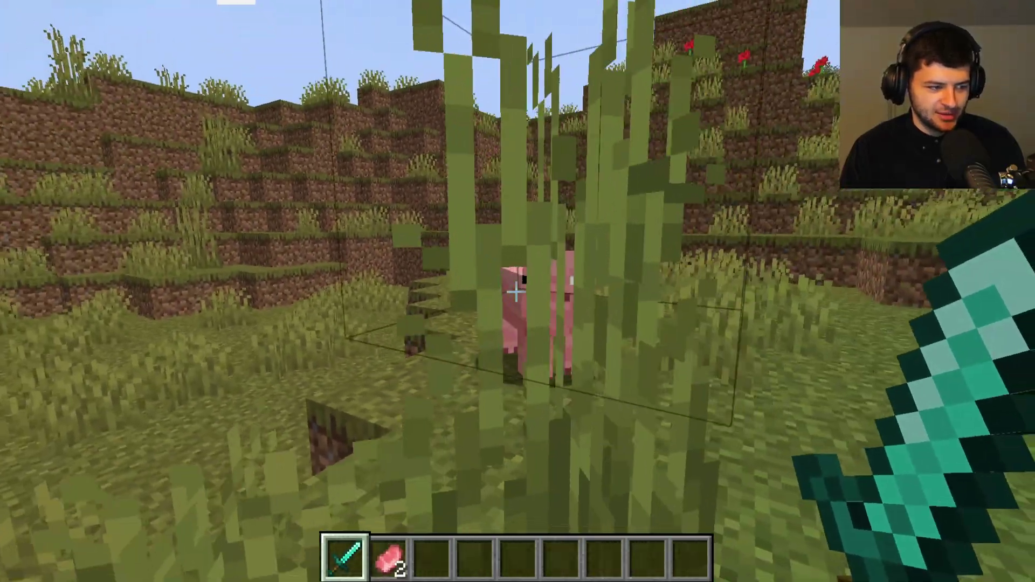
pyautogui.click(516, 293)
pyautogui.press('w')
pyautogui.click(517, 292)
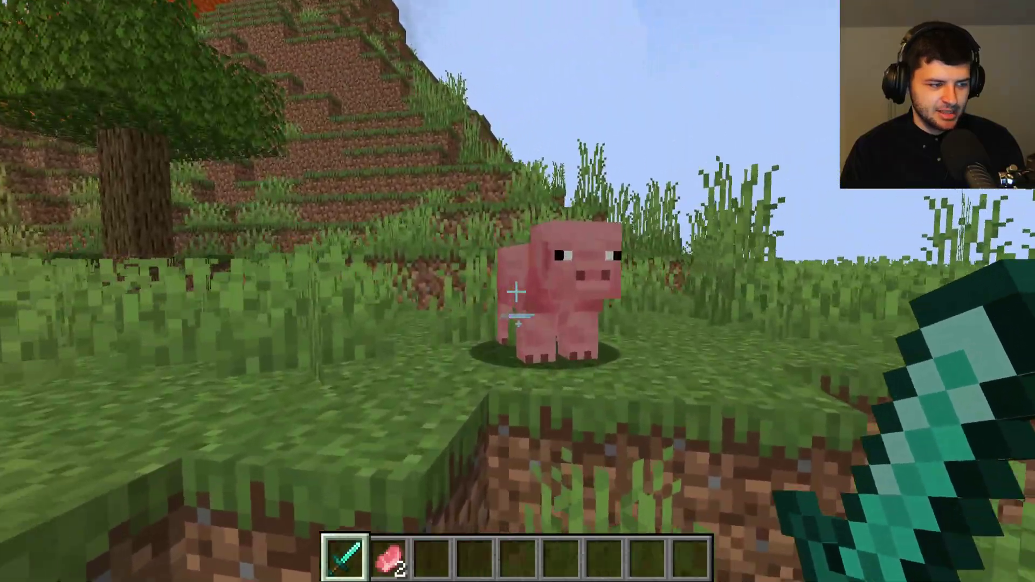
pyautogui.press('w')
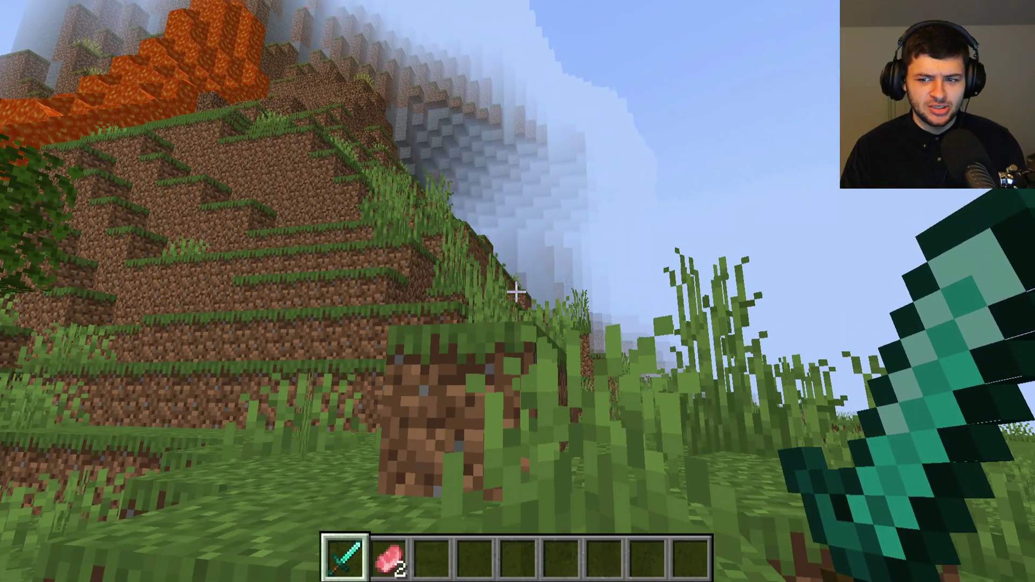
pyautogui.press('w')
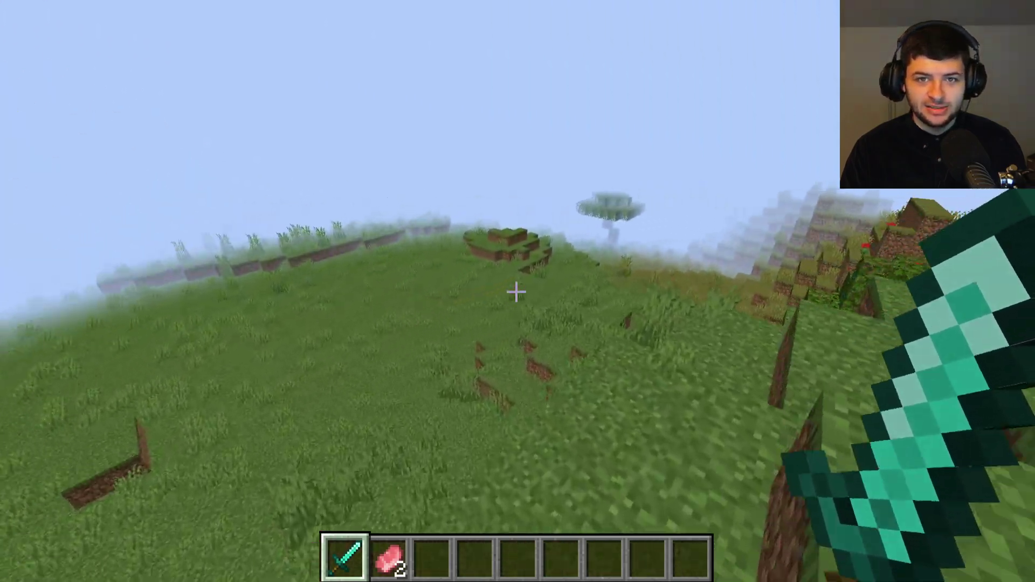
pyautogui.press('w')
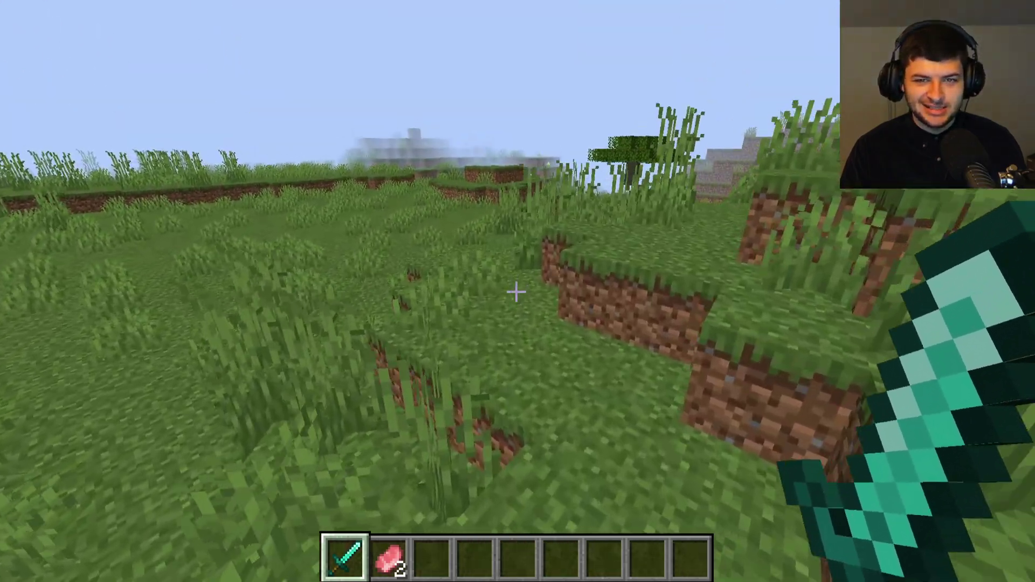
pyautogui.press('w')
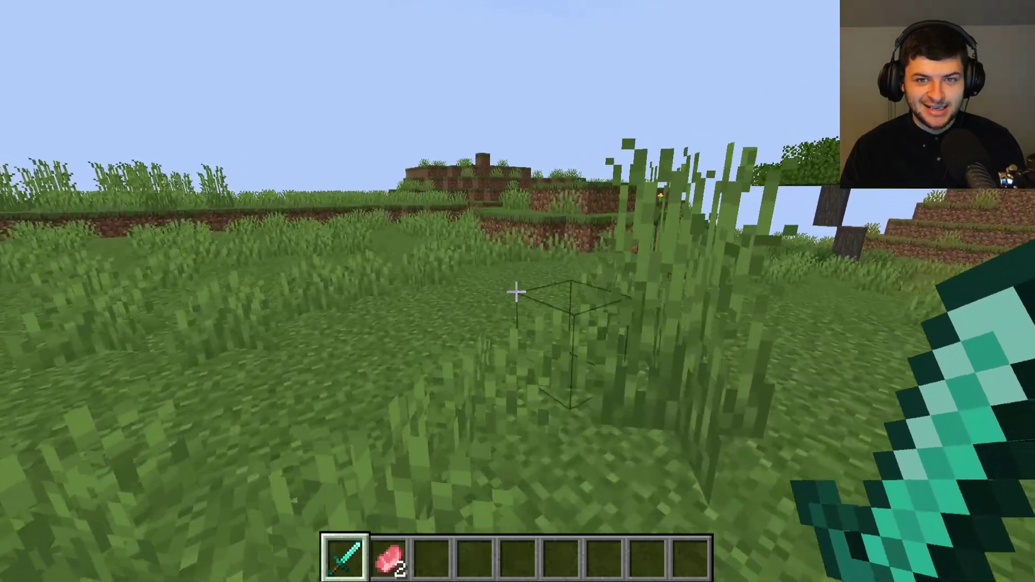
pyautogui.press('w')
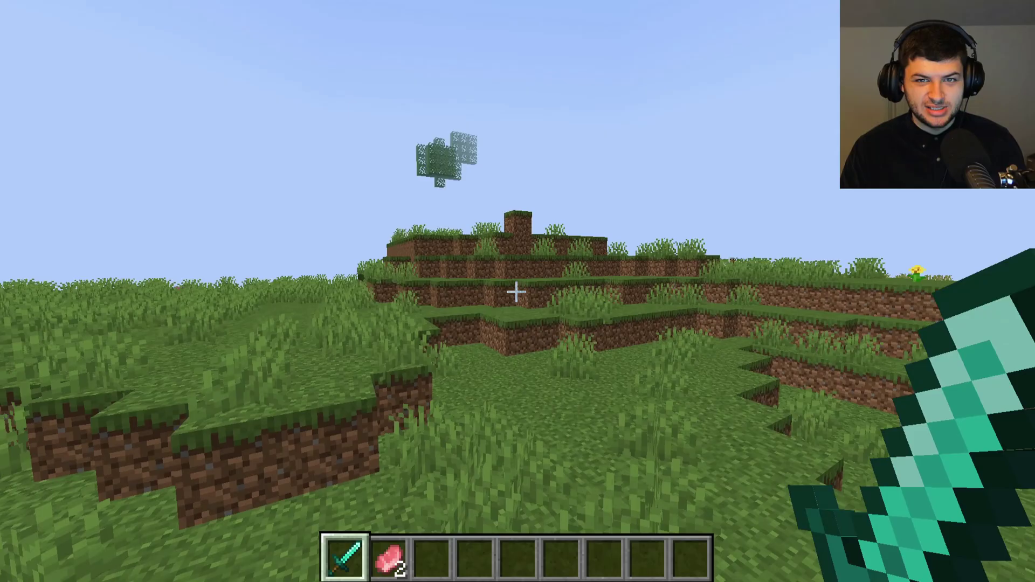
pyautogui.press('w')
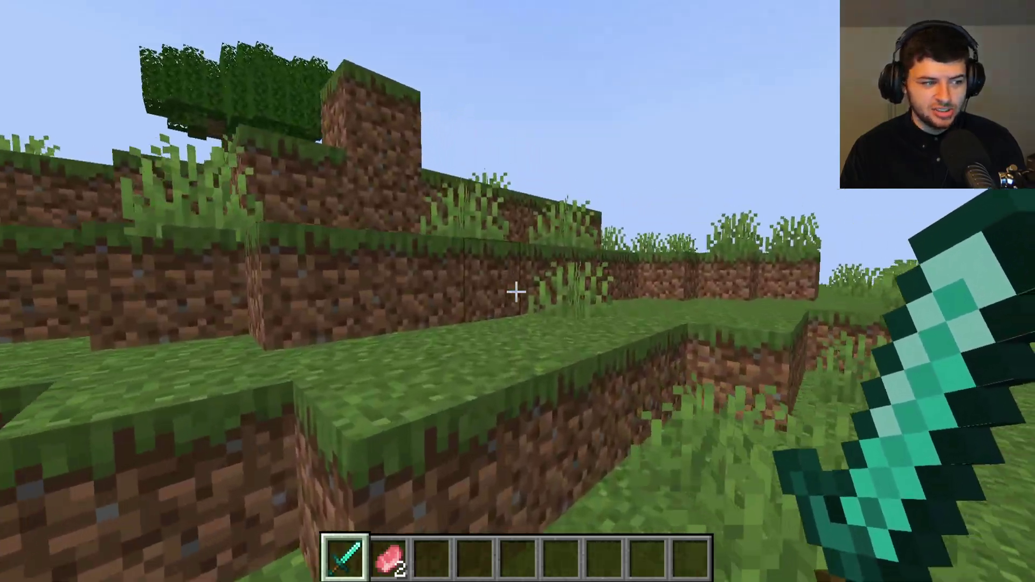
pyautogui.press('w')
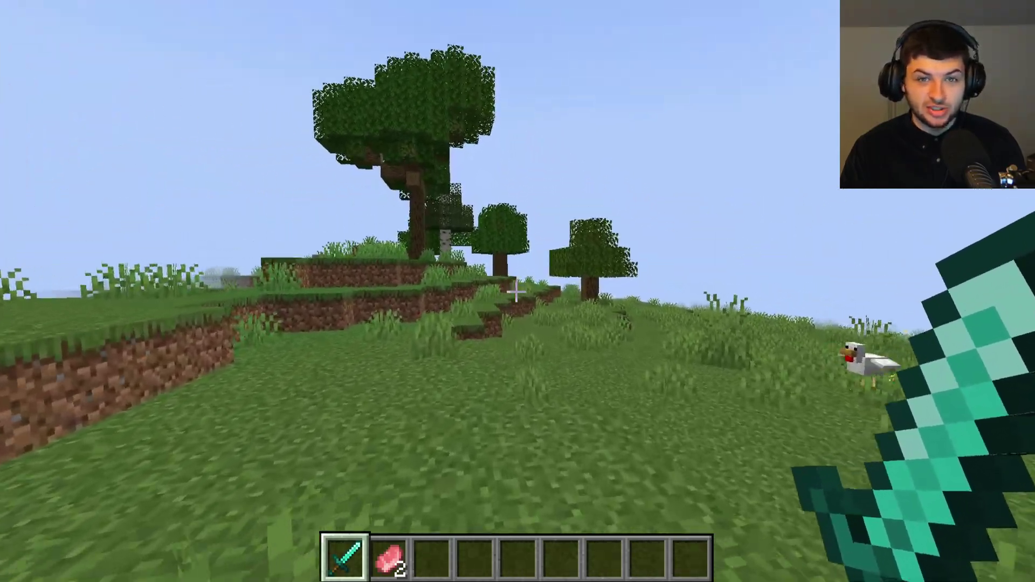
pyautogui.press('w')
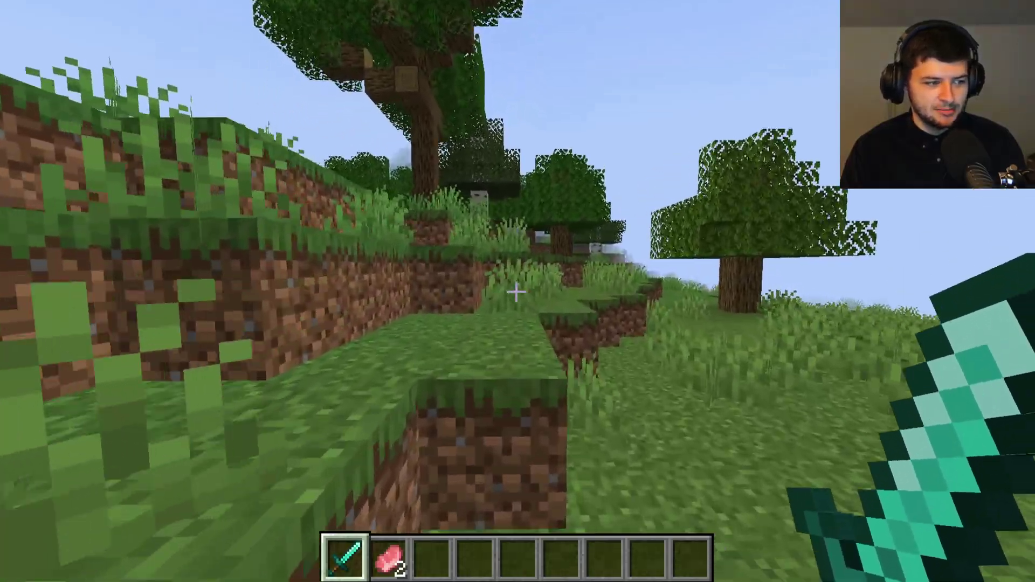
pyautogui.press('w')
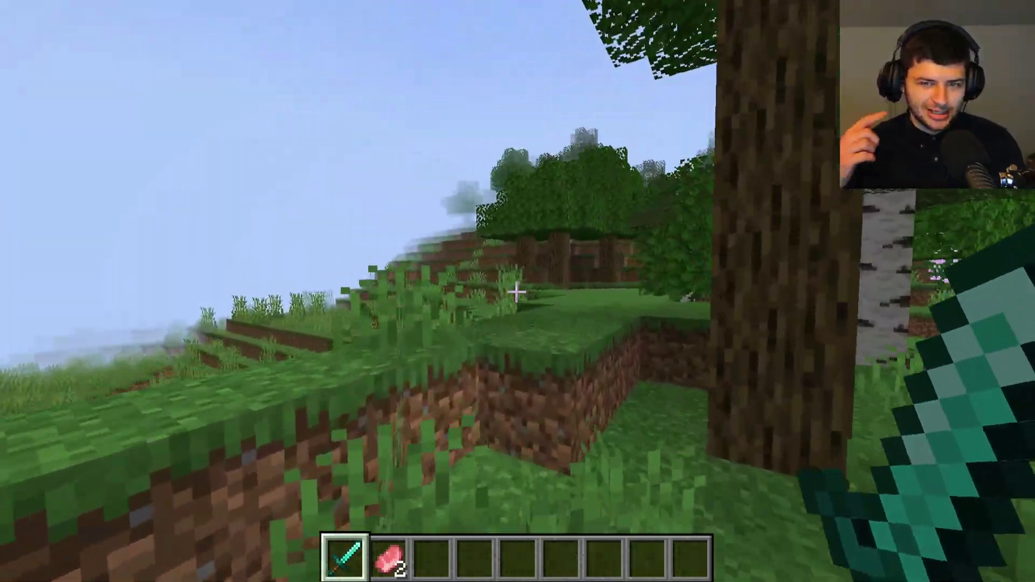
pyautogui.press('w')
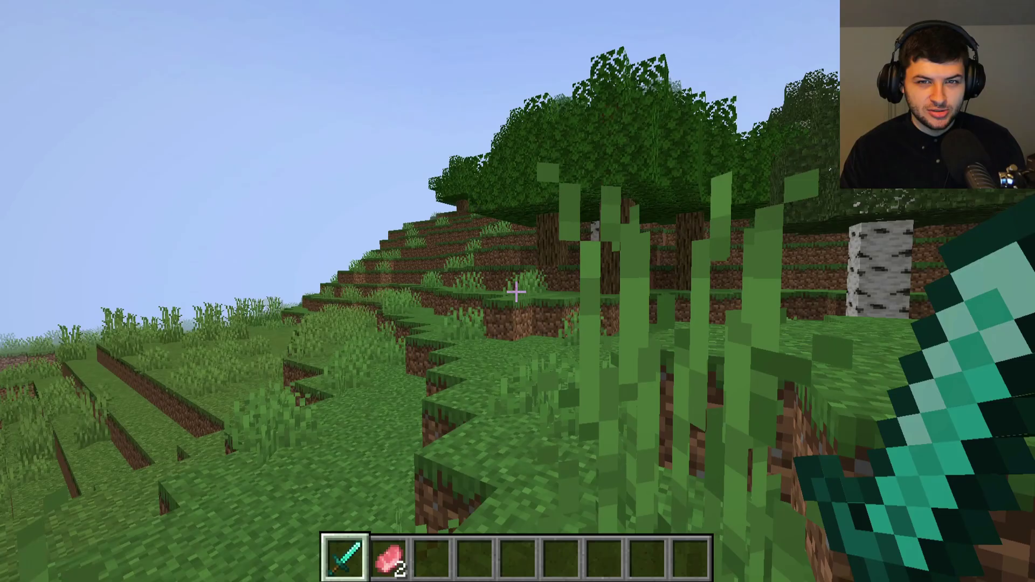
pyautogui.press('w')
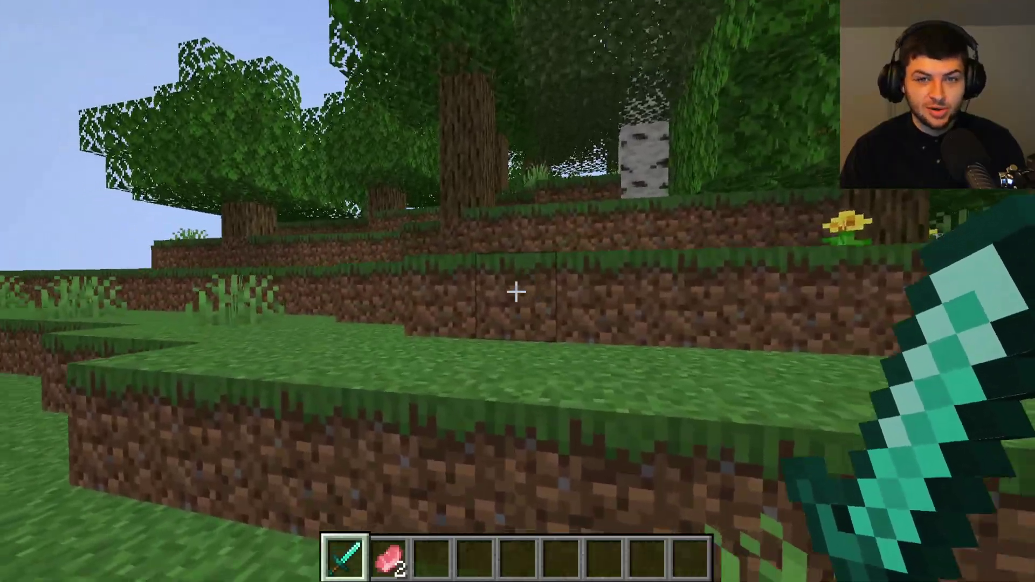
pyautogui.press('w')
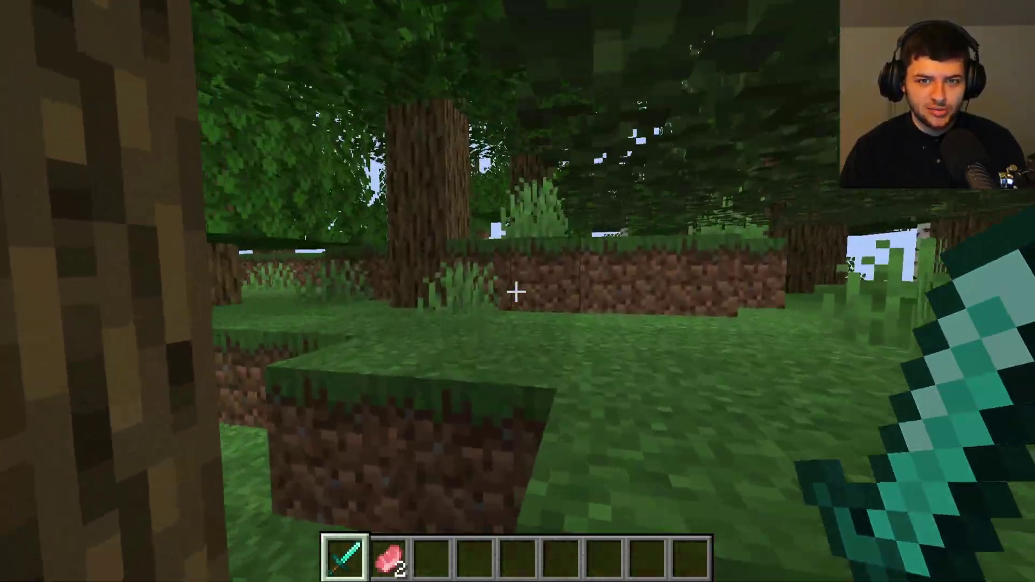
pyautogui.press('w')
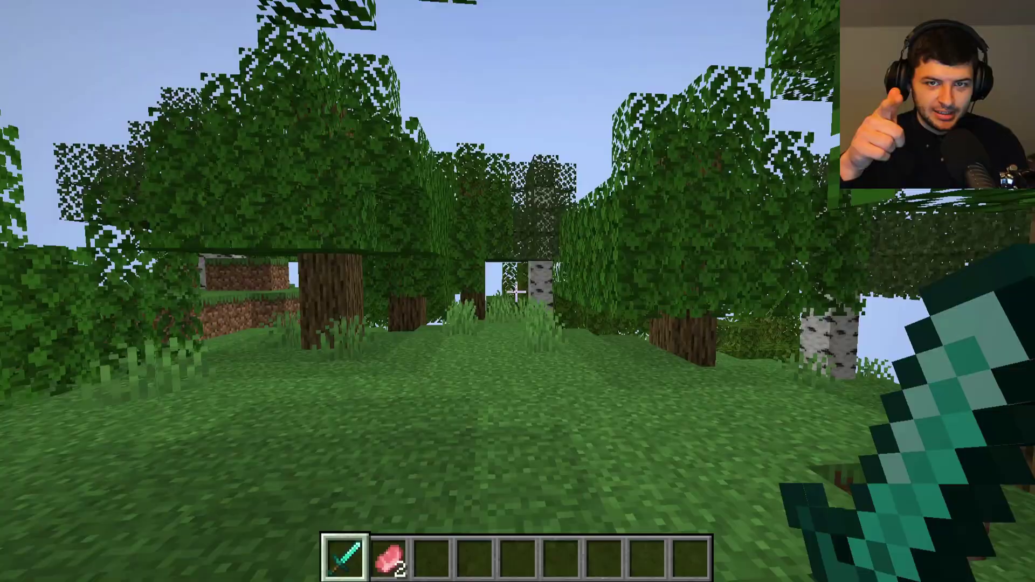
pyautogui.press('w')
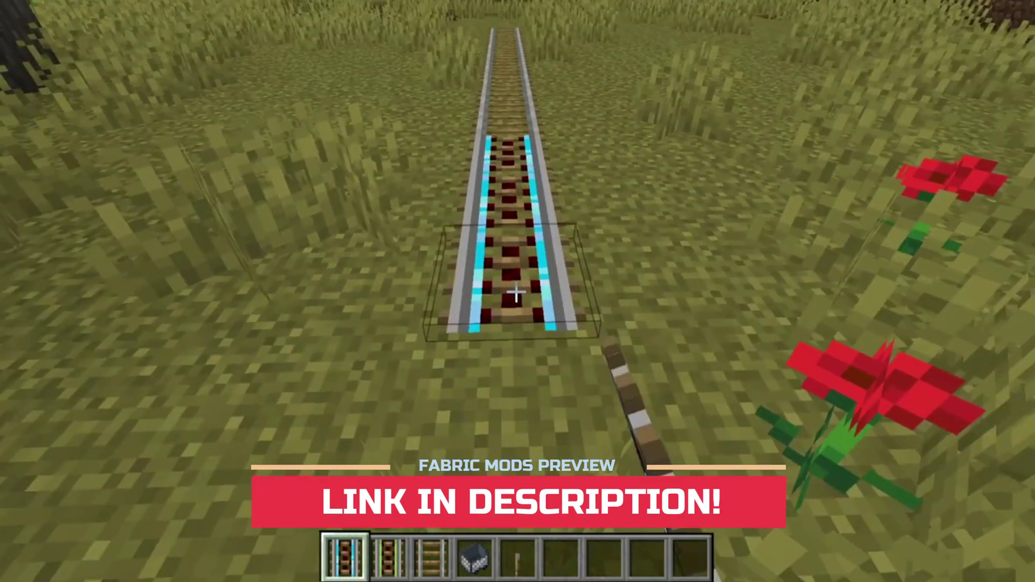
# Step: Place a minecart at the start of the Acceleration Rail track and climb into it
pyautogui.rightClick(517, 292)
pyautogui.scroll(-3, 516, 291)
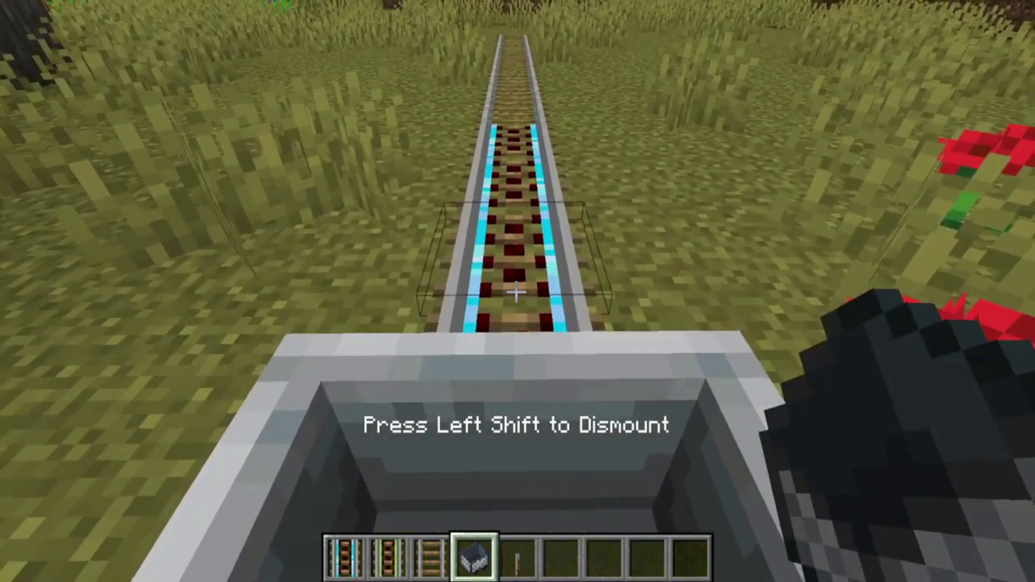
# Step: Replace the green-edged rail at the track's corner with a regular Rail that curves between the two green-edged sections
pyautogui.scroll(2, 517, 292)
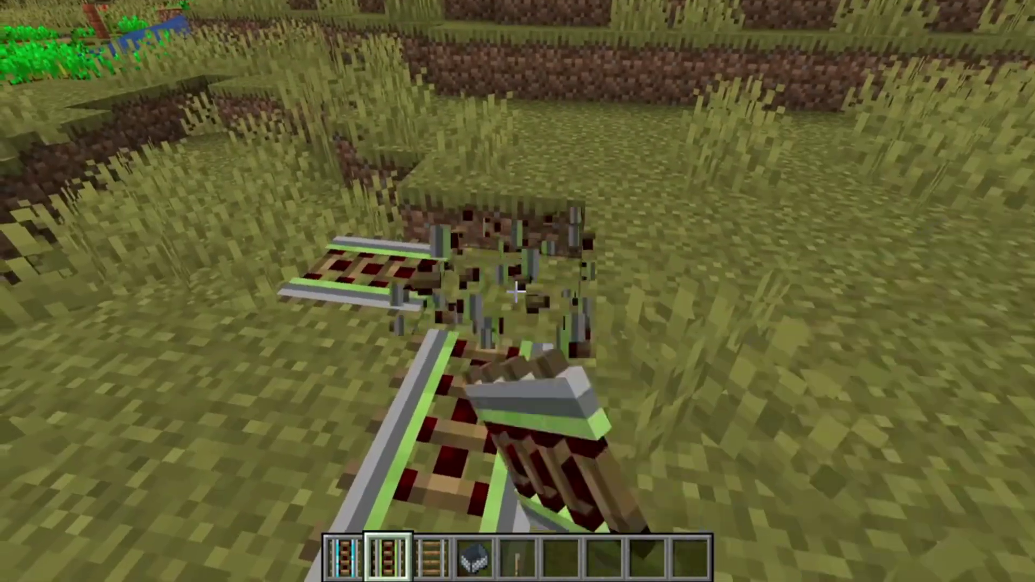
pyautogui.scroll(-1, 517, 291)
pyautogui.rightClick(516, 292)
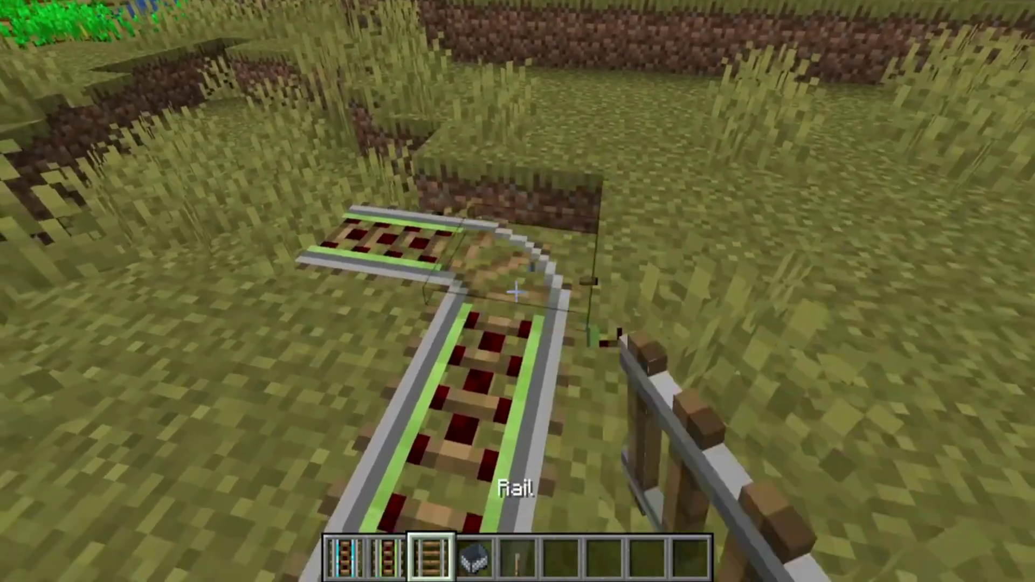
# Step: Extend the track across the grass and between the village crops with Acceleration Rails and regular Rails
pyautogui.scroll(2, 517, 292)
pyautogui.rightClick(516, 292)
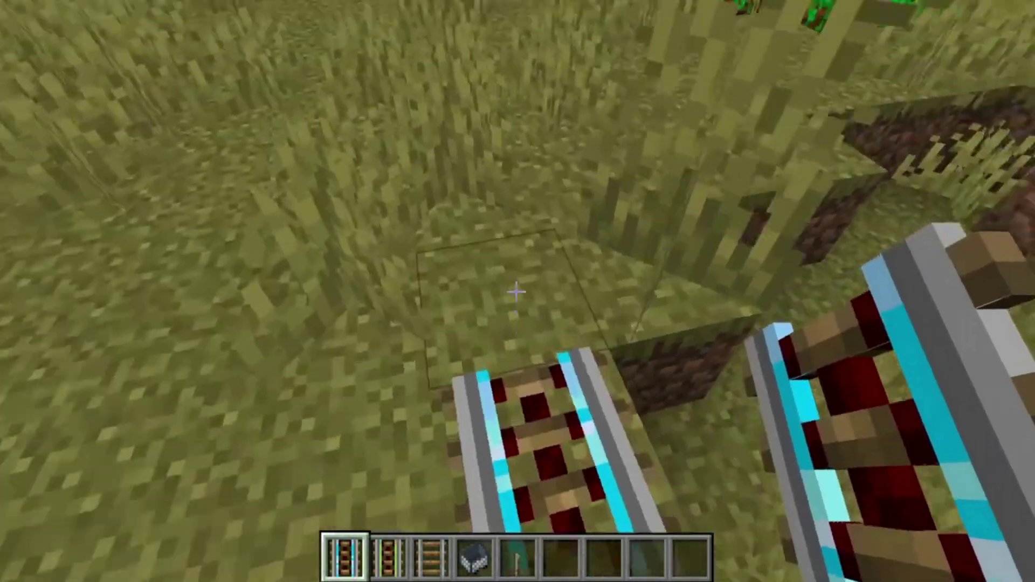
pyautogui.scroll(-2, 517, 292)
pyautogui.rightClick(517, 292)
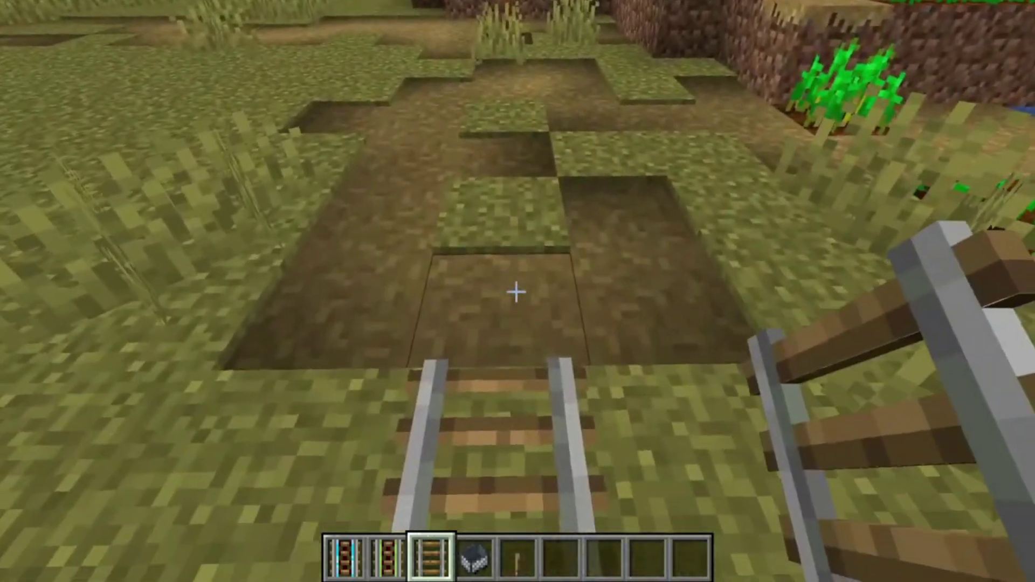
pyautogui.scroll(2, 517, 292)
pyautogui.scroll(-1, 517, 292)
pyautogui.scroll(1, 517, 292)
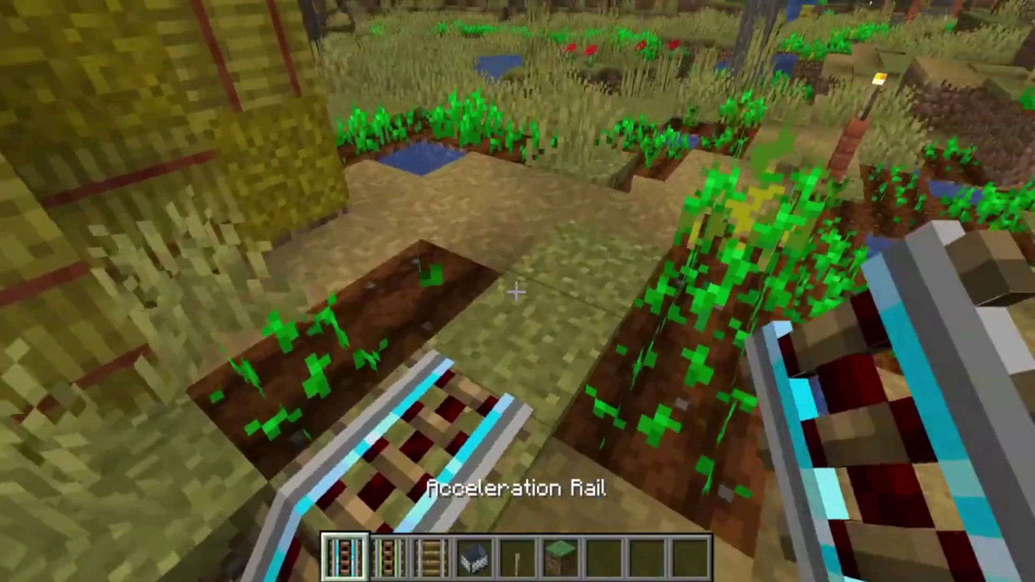
pyautogui.rightClick(517, 292)
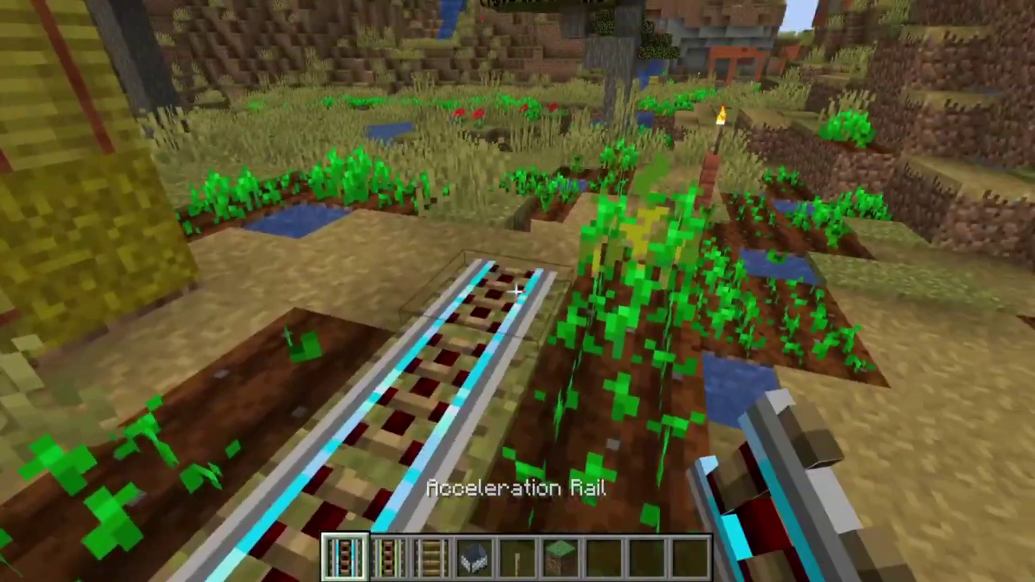
# Step: Place redstone torches beside the Acceleration Rails and the green-edged rails to power them, and board the minecart at the track's start
pyautogui.scroll(-6, 517, 292)
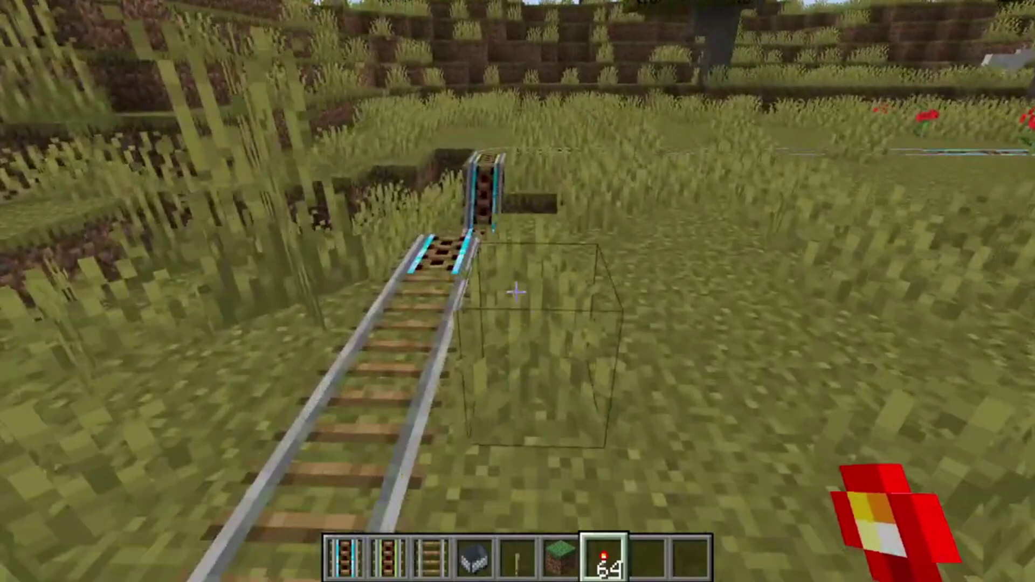
pyautogui.rightClick(517, 292)
pyautogui.click(517, 292)
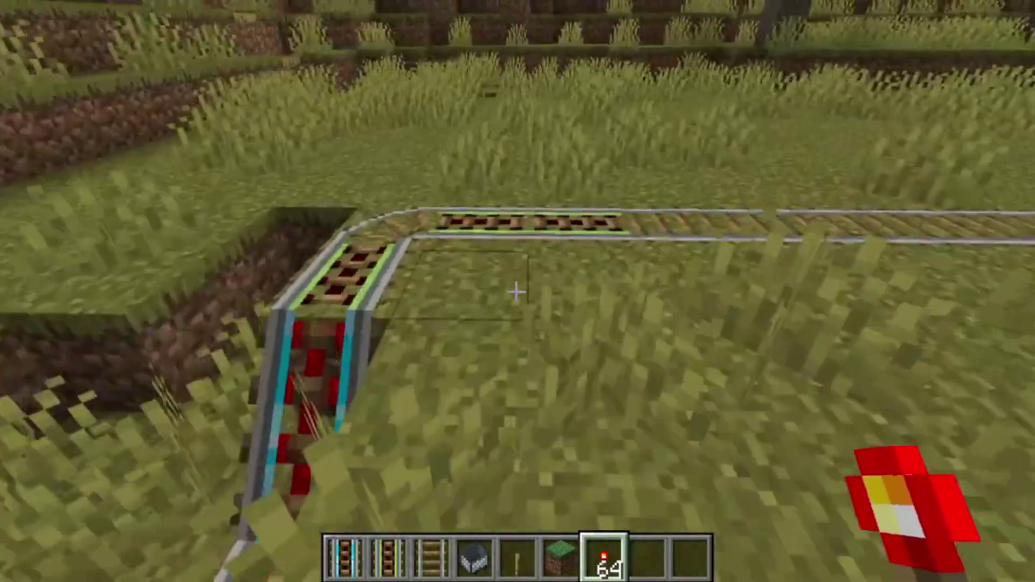
pyautogui.rightClick(517, 292)
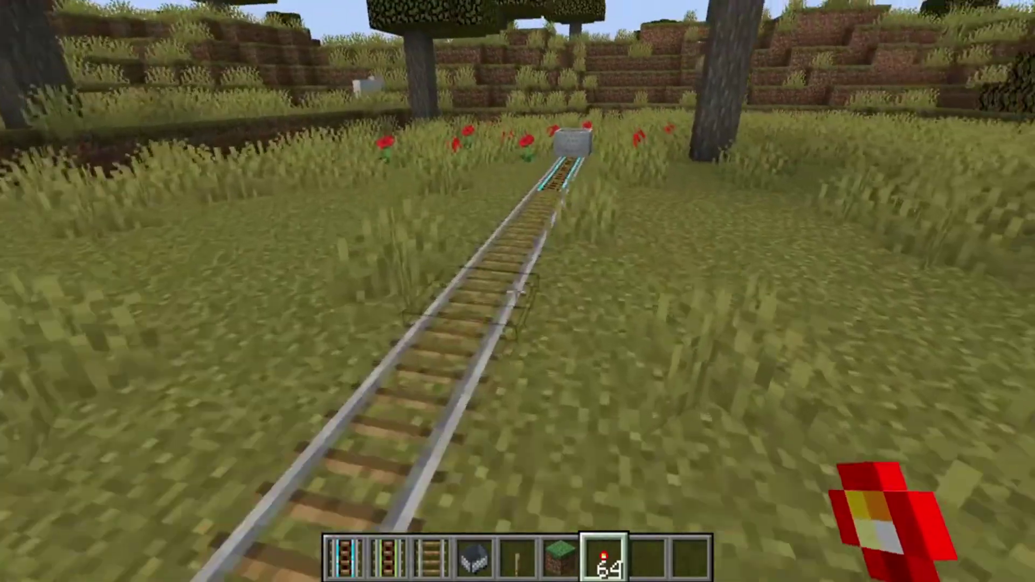
pyautogui.press('w')
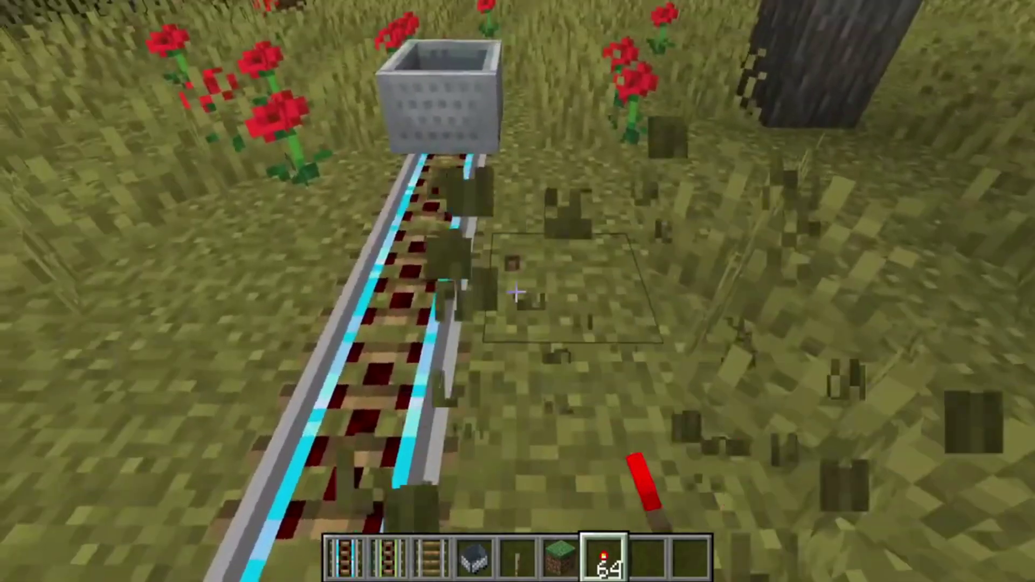
pyautogui.rightClick(517, 292)
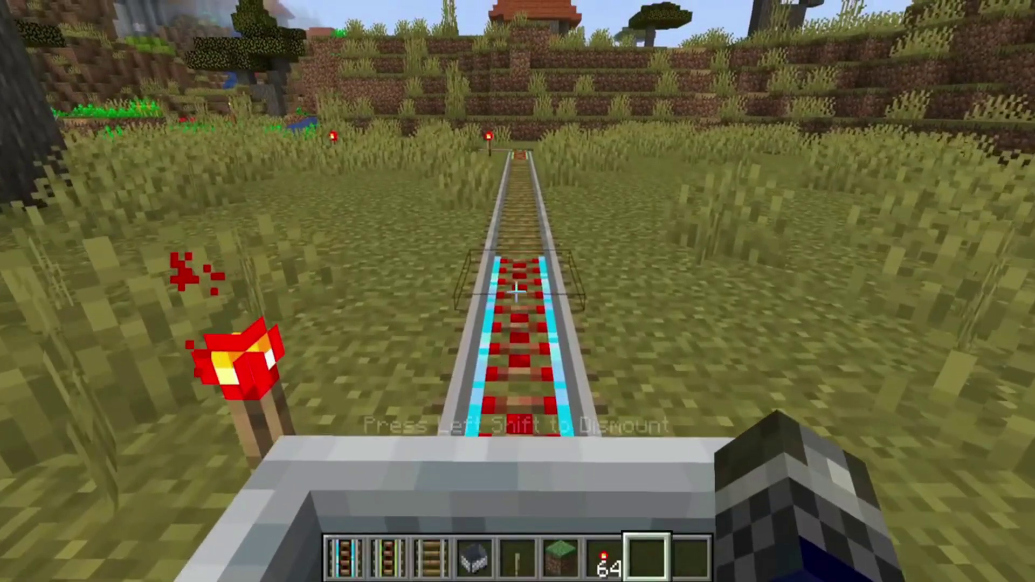